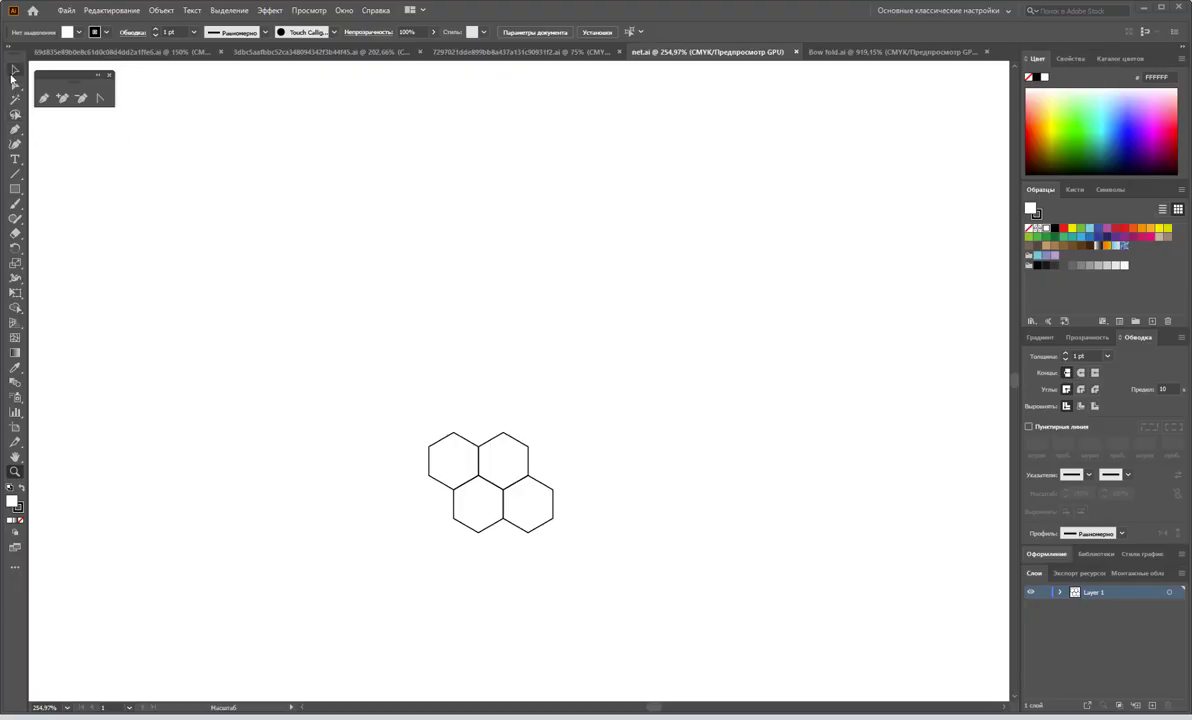
# - Move the upper-right hexagon up, away from the three-hexagon cluster
pyautogui.click(14, 70)
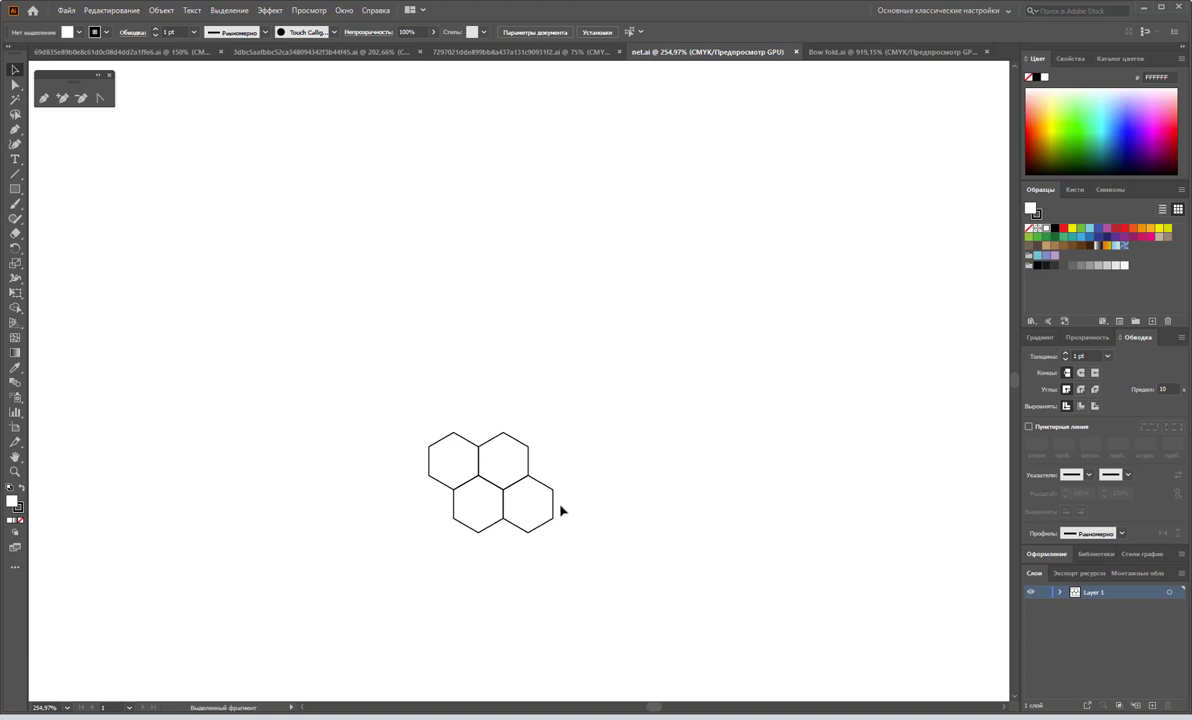
pyautogui.click(527, 457)
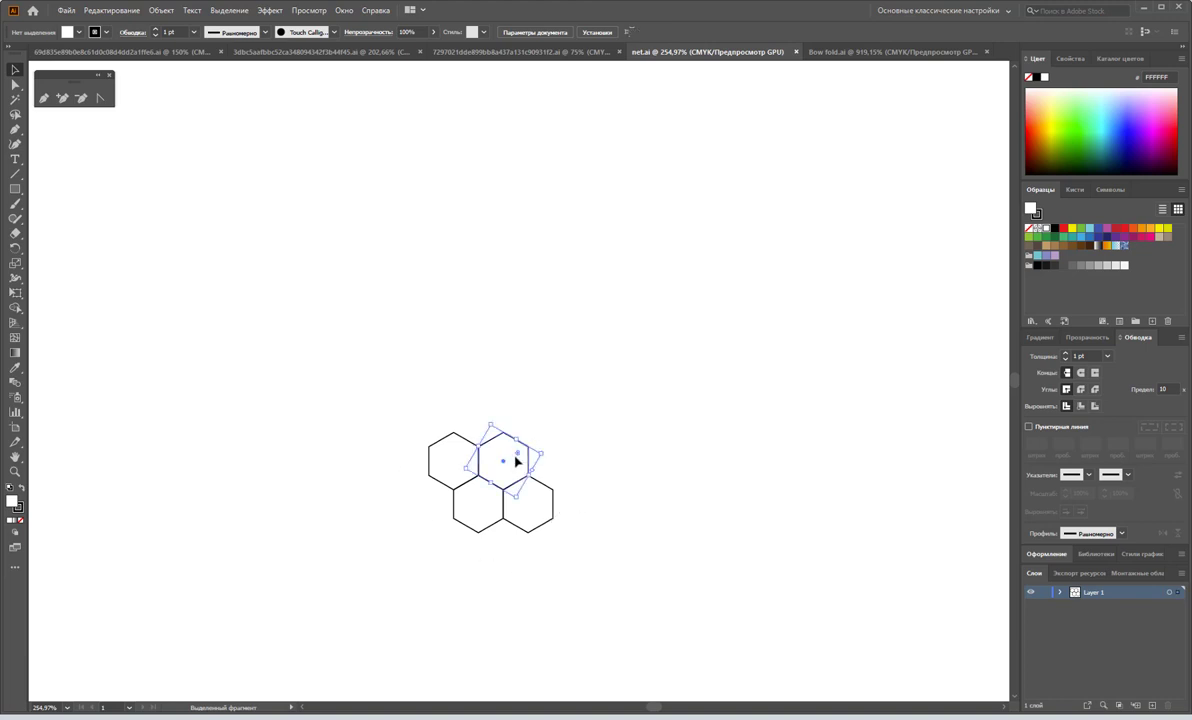
pyautogui.moveTo(519, 456)
pyautogui.mouseDown()
pyautogui.moveTo(535, 478)
pyautogui.moveTo(519, 300)
pyautogui.moveTo(521, 322)
pyautogui.mouseUp()
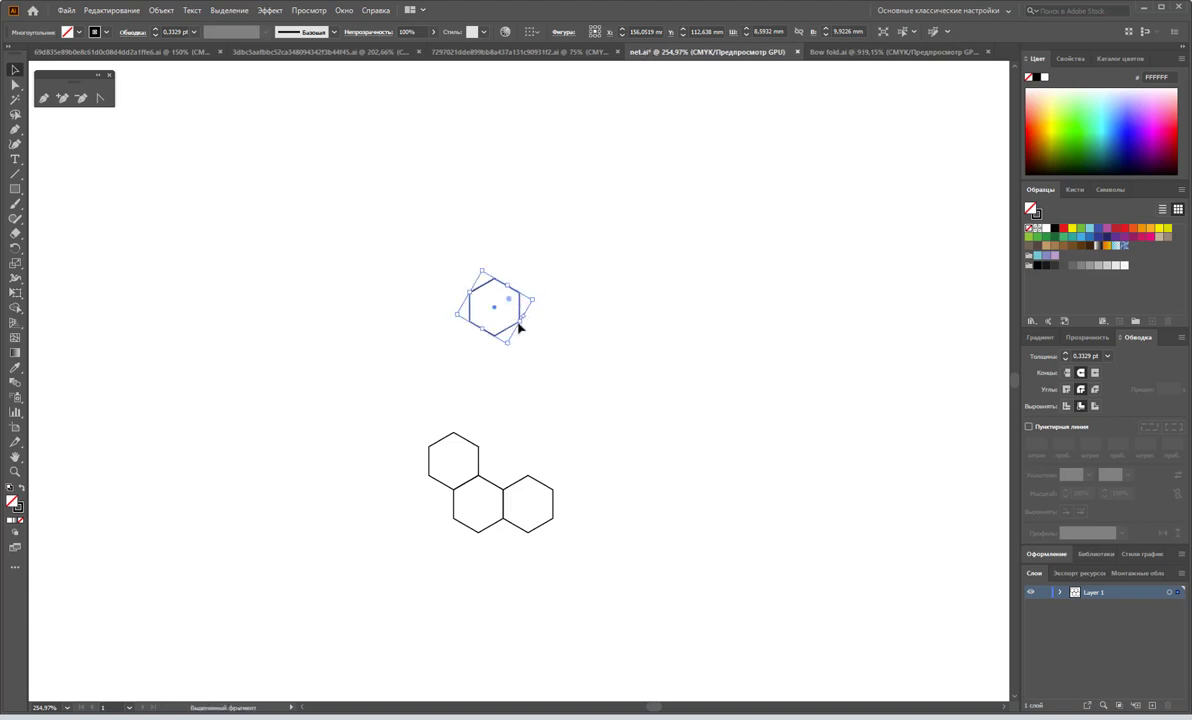
pyautogui.click(645, 352)
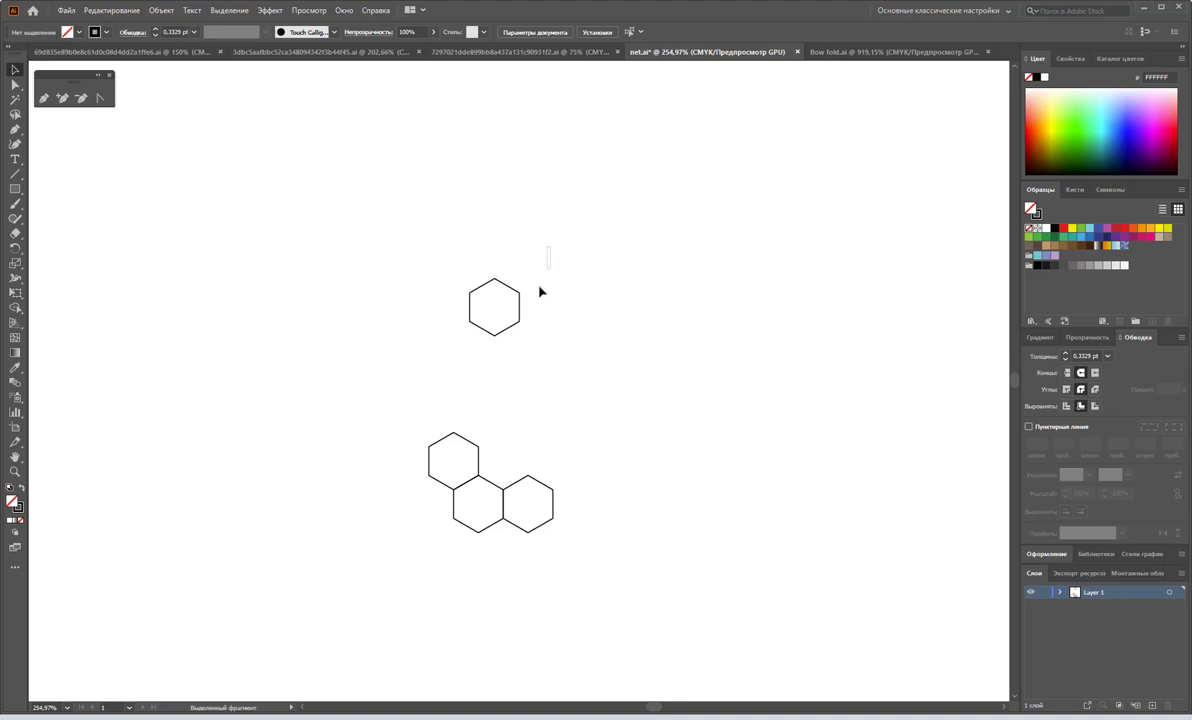
# - Drag the lone hexagon into the Swatches panel as a new pattern swatch
pyautogui.moveTo(513, 229); pyautogui.dragTo(416, 348)
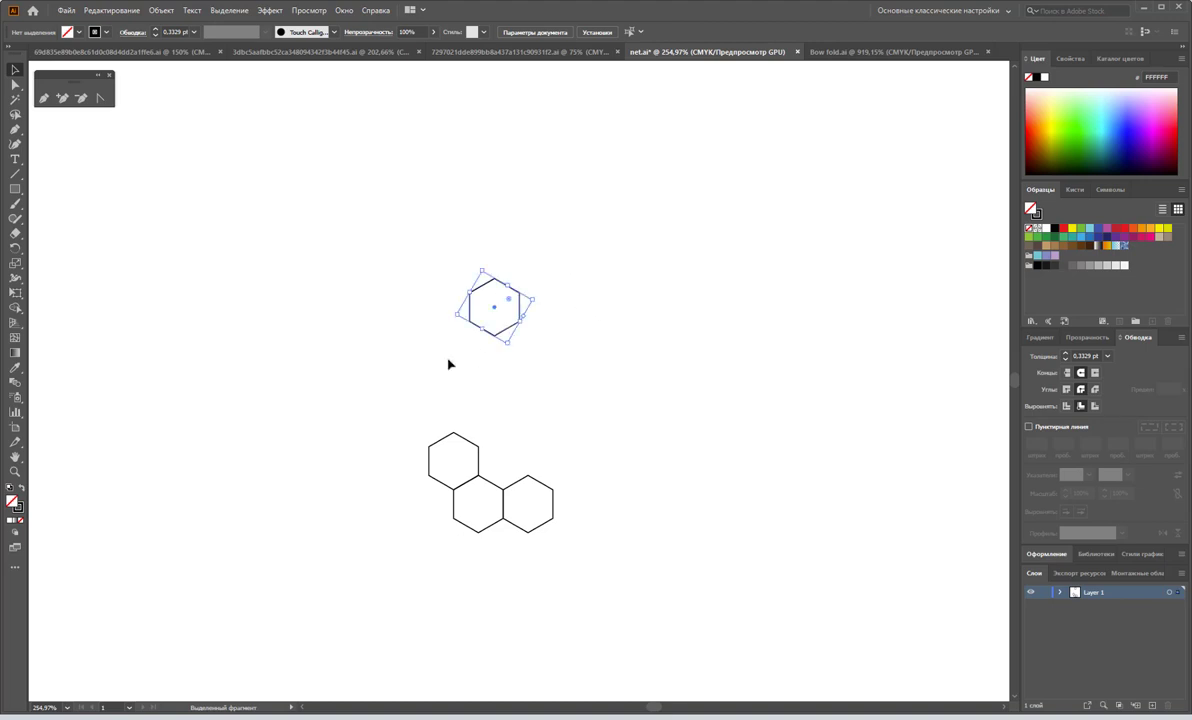
pyautogui.click(580, 328)
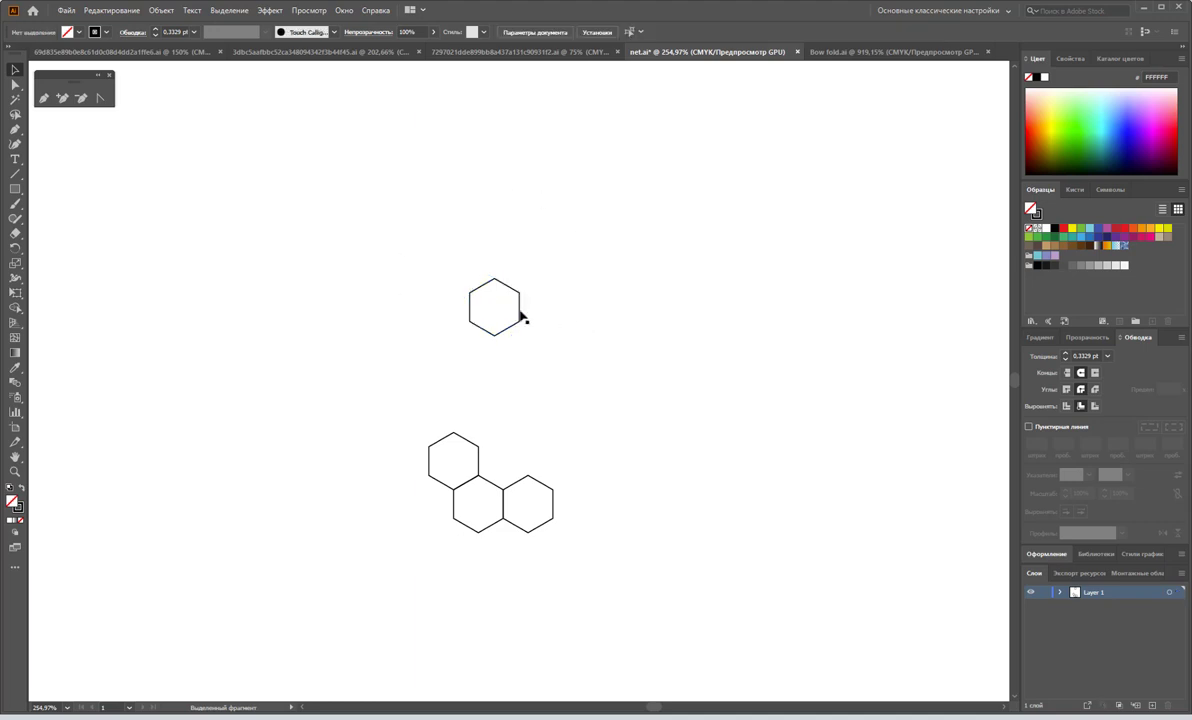
pyautogui.moveTo(520, 310); pyautogui.dragTo(1164, 272)
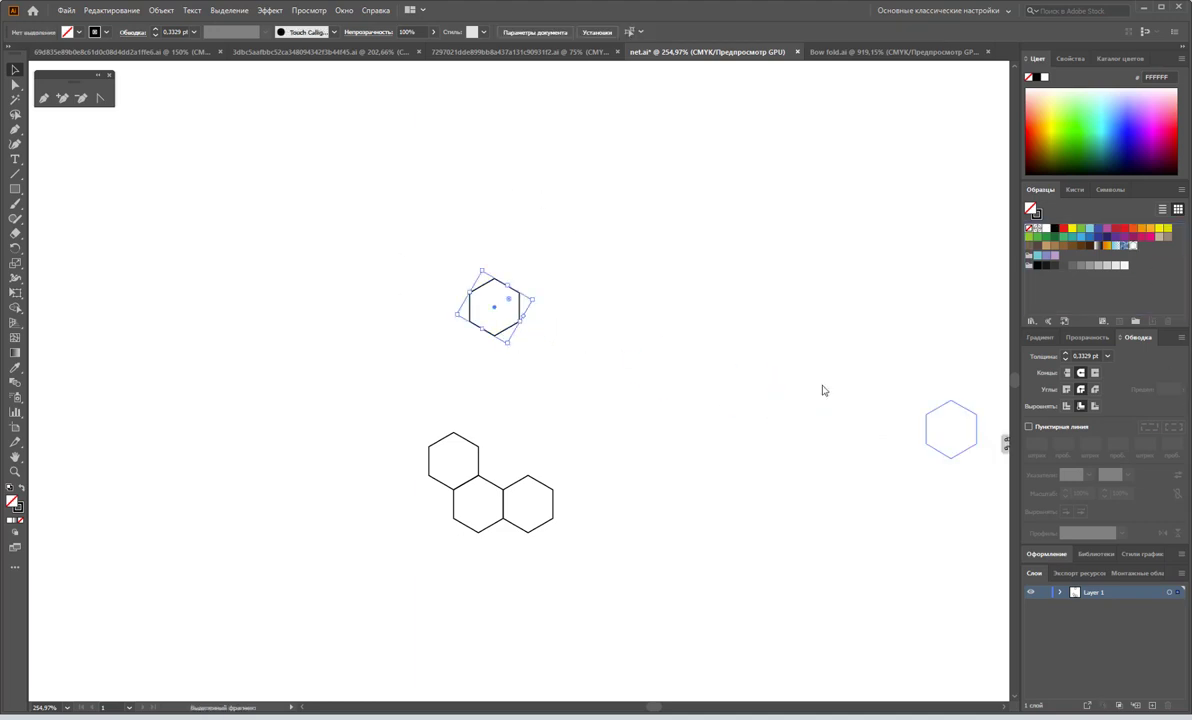
# - Open the new hexagon swatch in Pattern Options and set Tile Type to Hex by Row
pyautogui.doubleClick(1131, 246)
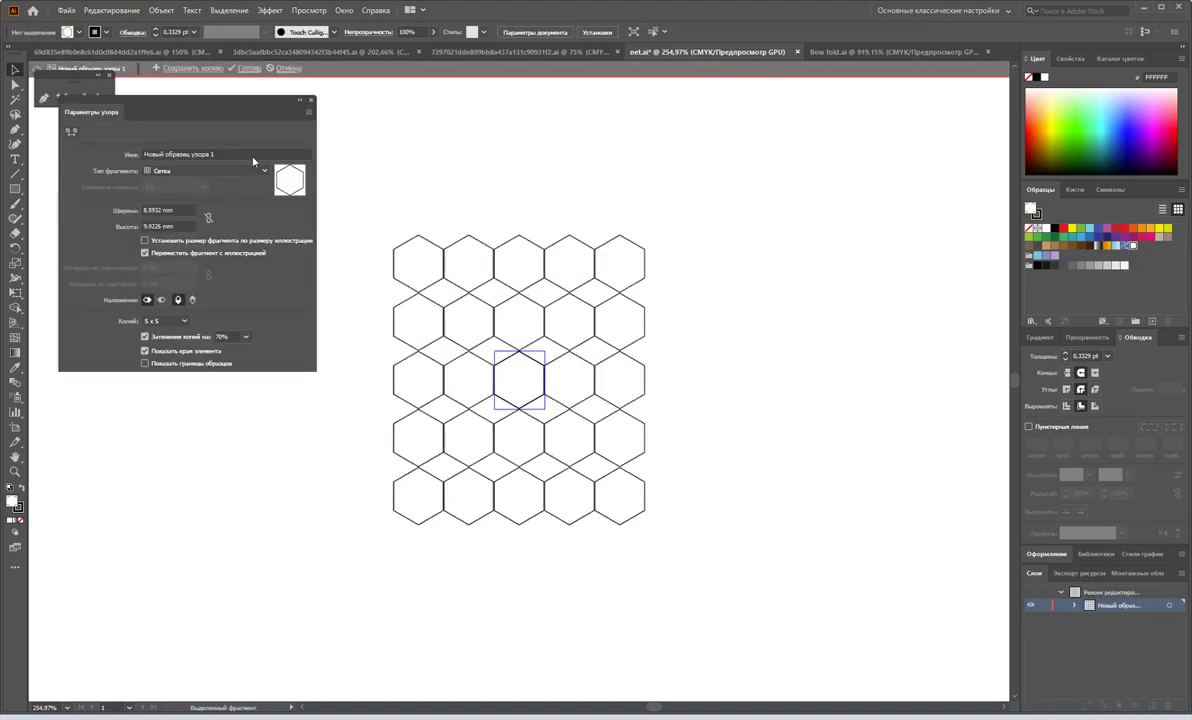
pyautogui.moveTo(181, 98); pyautogui.dragTo(199, 137)
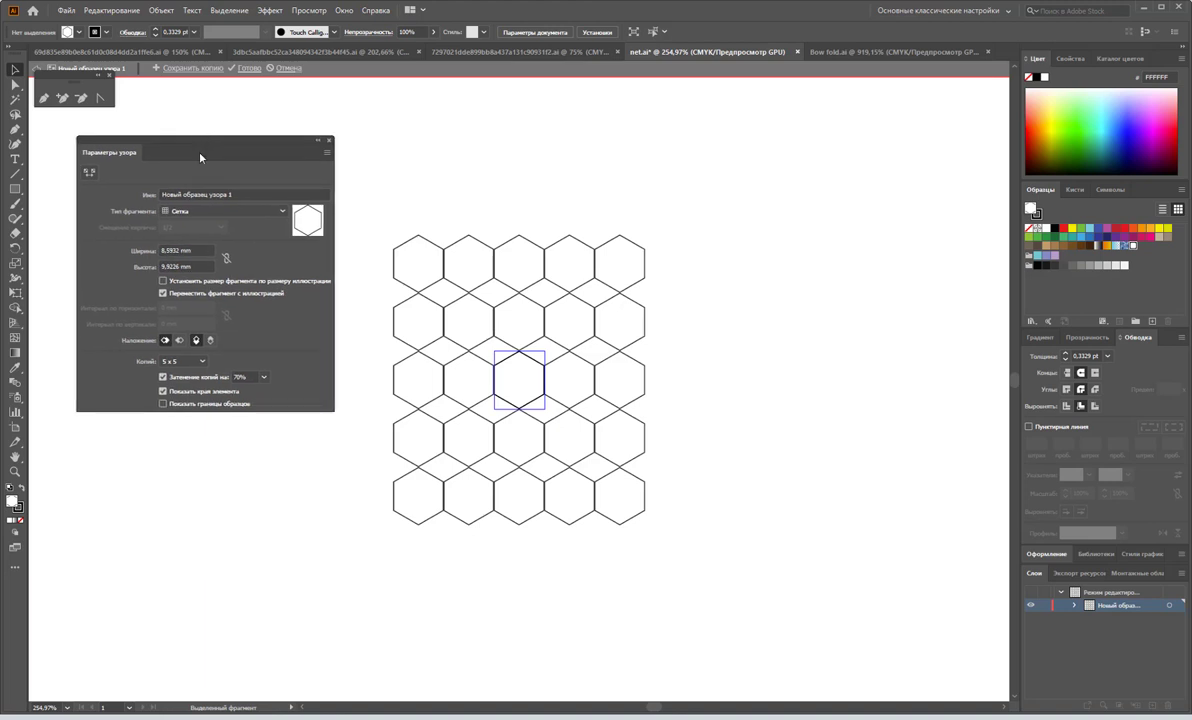
pyautogui.click(260, 213)
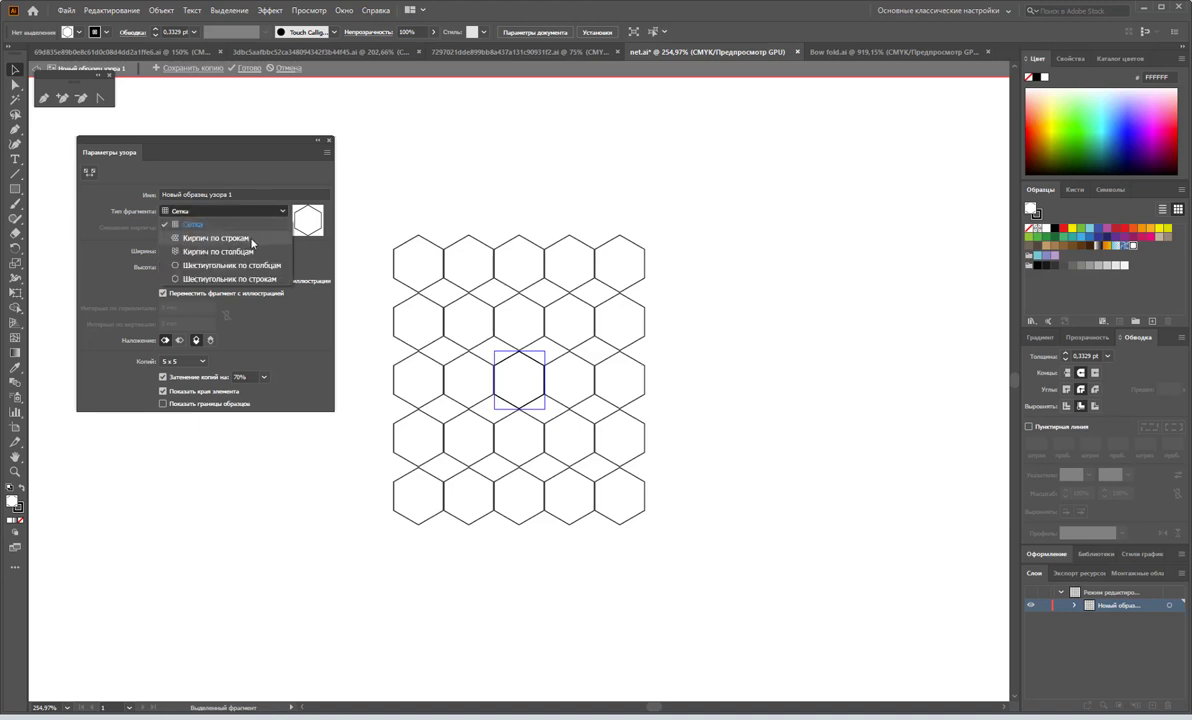
pyautogui.click(255, 266)
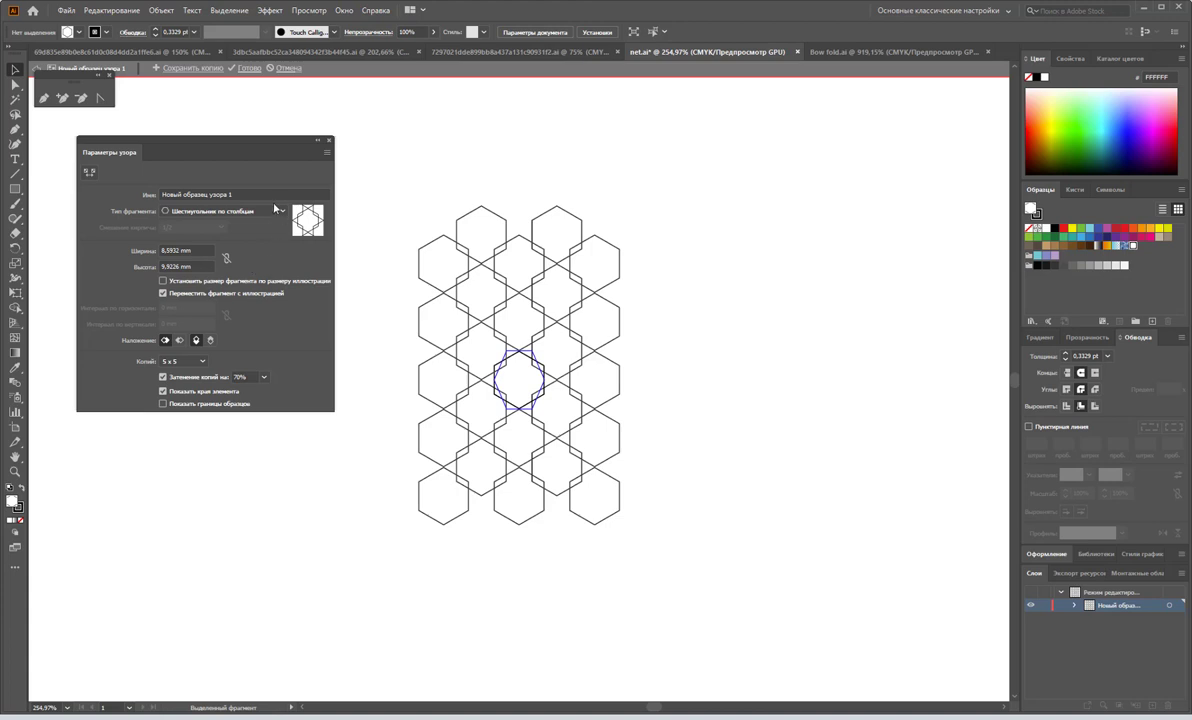
pyautogui.click(255, 212)
pyautogui.click(267, 280)
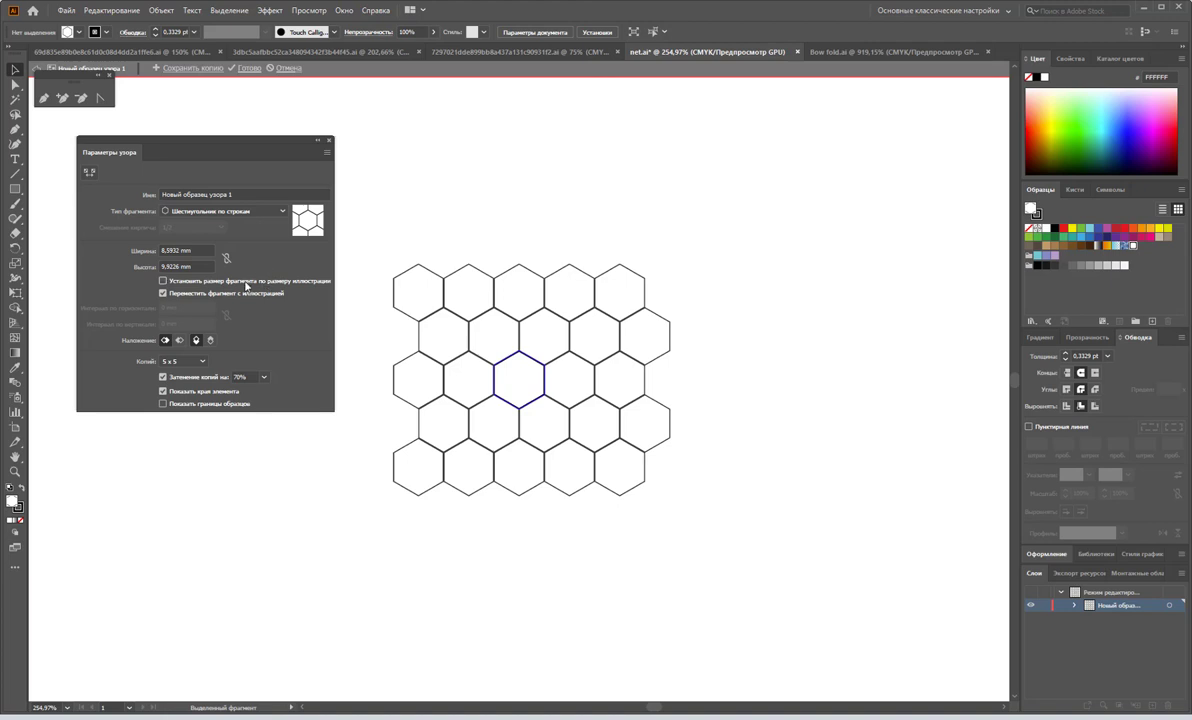
# - Try stretching the pattern tile, undo back to 8.5932 × 9.9226 mm, and click Done
pyautogui.click(89, 172)
pyautogui.click(89, 176)
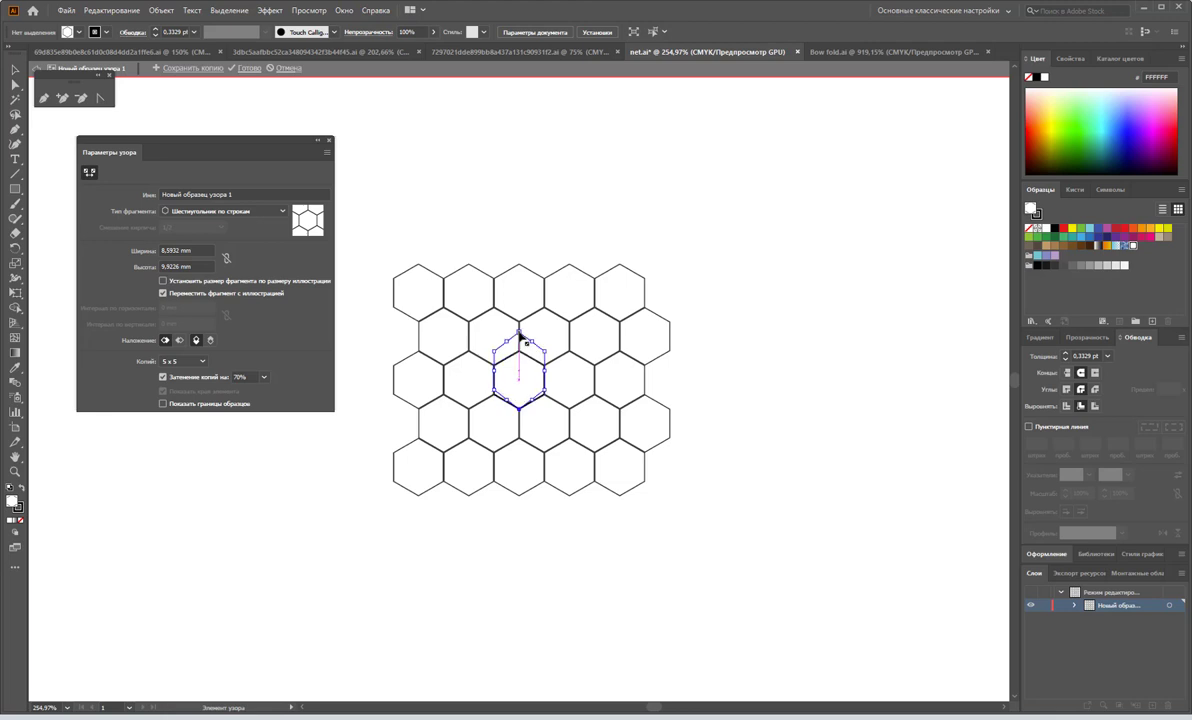
pyautogui.moveTo(520, 354)
pyautogui.mouseDown()
pyautogui.moveTo(519, 341)
pyautogui.moveTo(552, 388)
pyautogui.mouseUp()
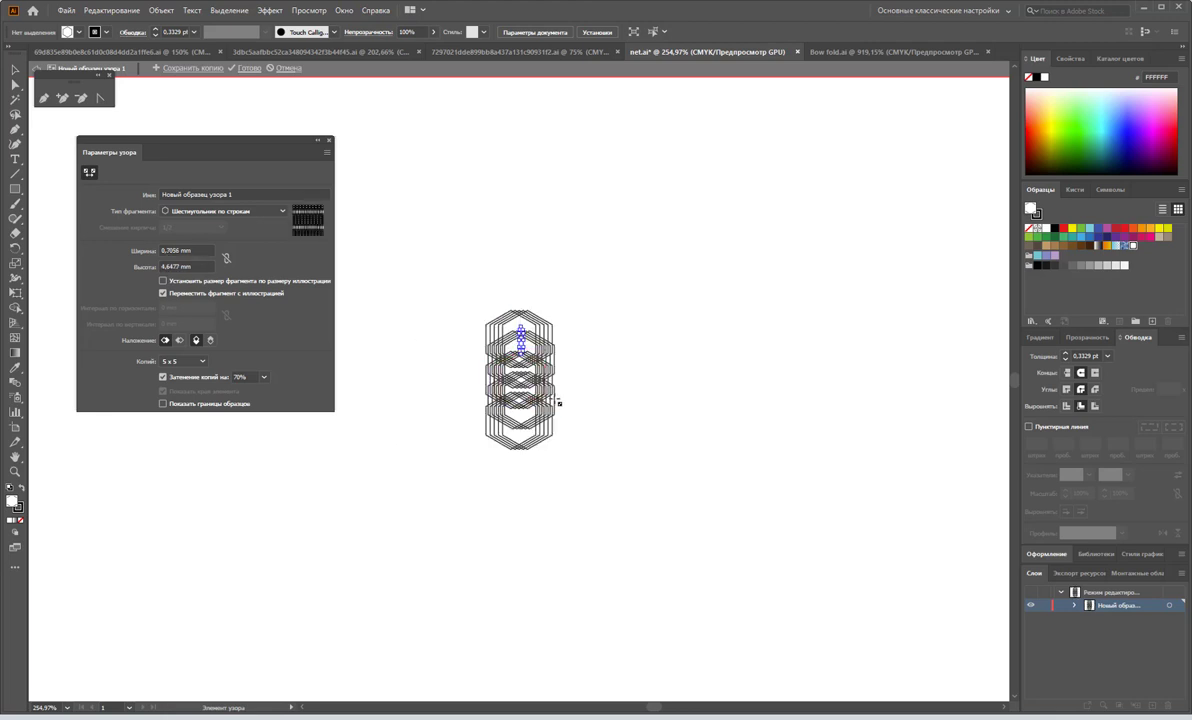
pyautogui.hotkey('ctrl', 'z')
pyautogui.hotkey('ctrl', 'z')
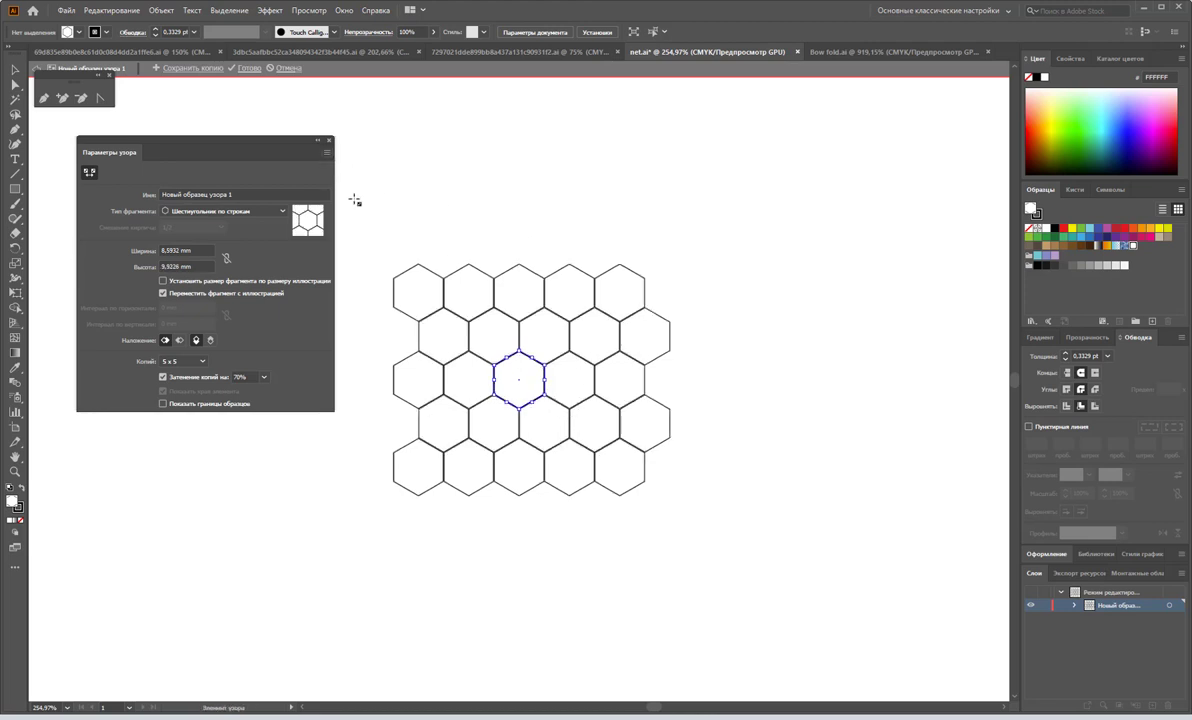
pyautogui.click(244, 68)
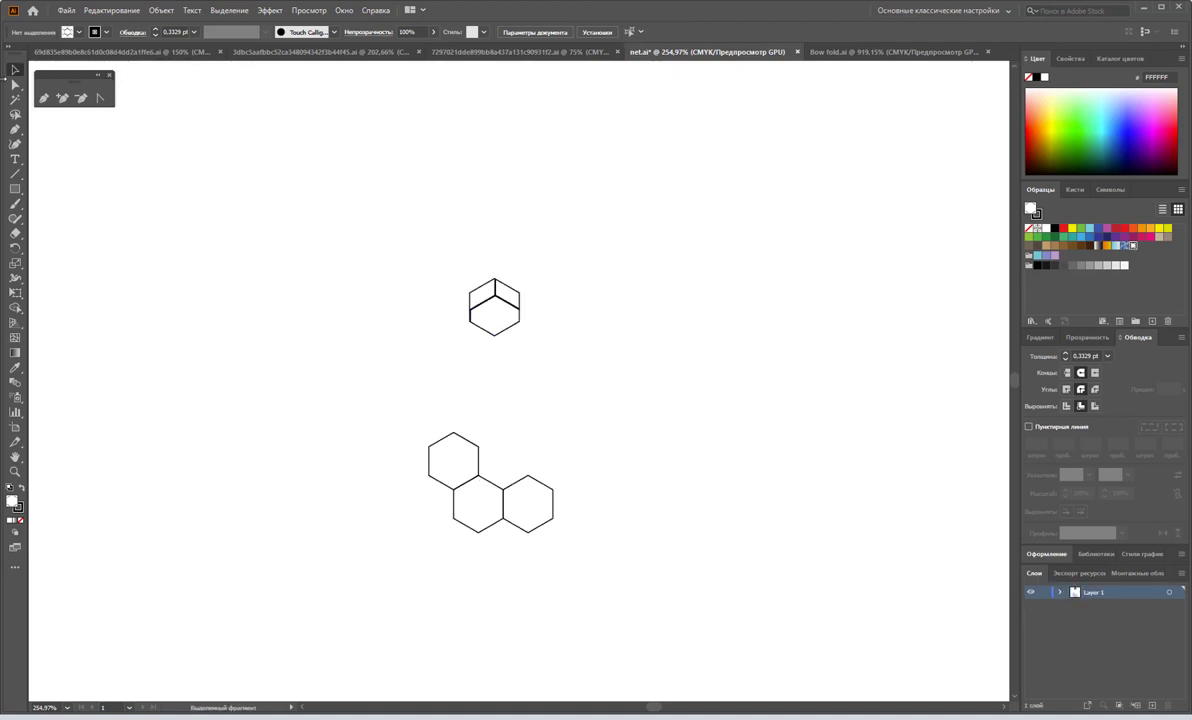
# - Draw a tall rectangle filled with the honeycomb pattern and position it on the artboard's right side
pyautogui.press('z')
pyautogui.keyDown('alt'); pyautogui.click(548, 390); pyautogui.keyUp('alt')
pyautogui.hotkey('ctrl', '1')
pyautogui.press('m')
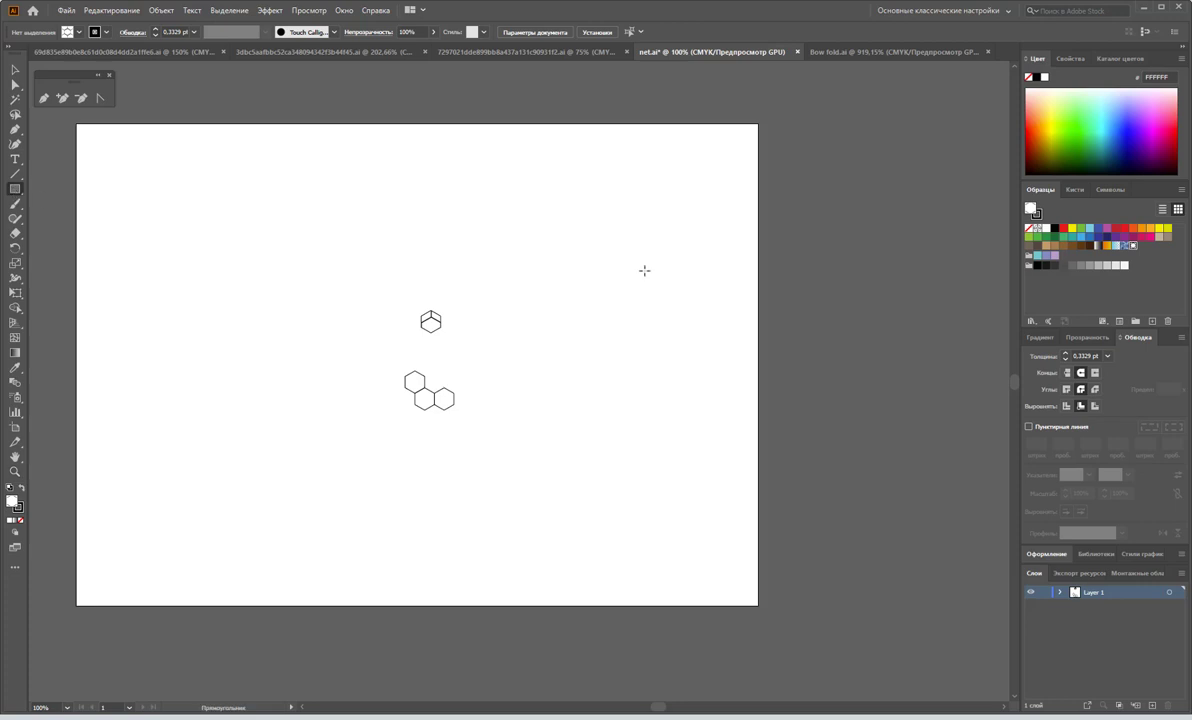
pyautogui.moveTo(537, 176); pyautogui.dragTo(581, 245)
pyautogui.moveTo(637, 327); pyautogui.dragTo(768, 494)
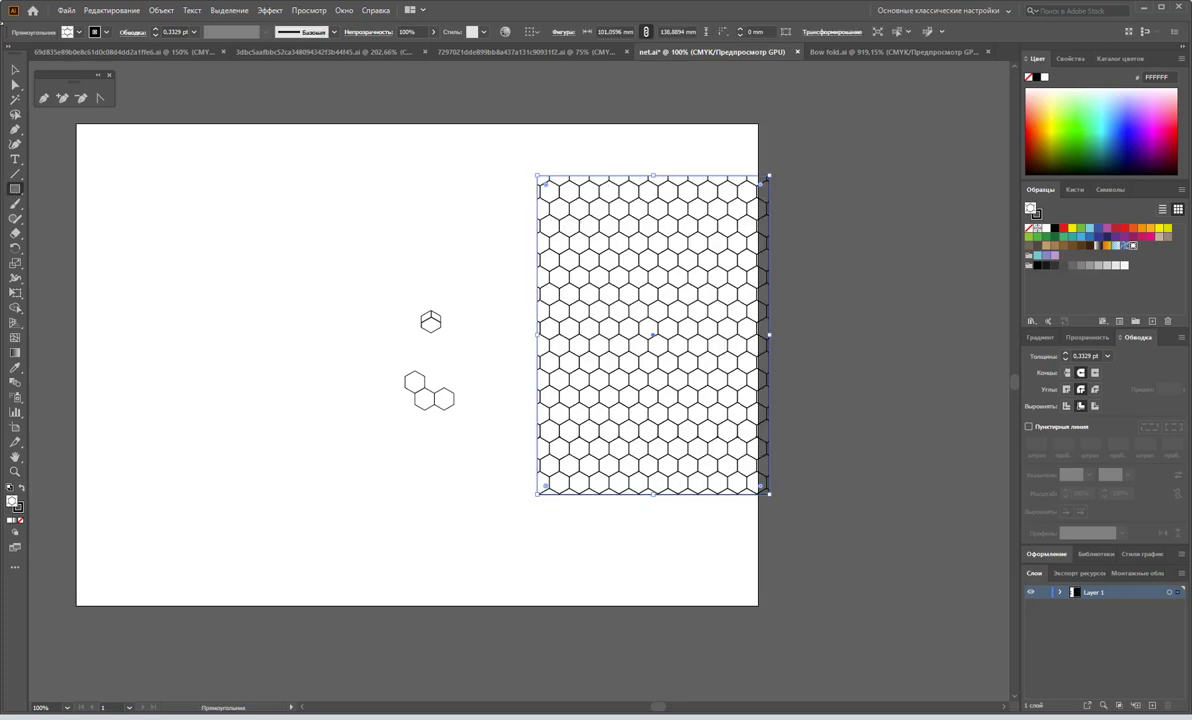
pyautogui.click(13, 69)
pyautogui.moveTo(618, 378); pyautogui.dragTo(573, 359)
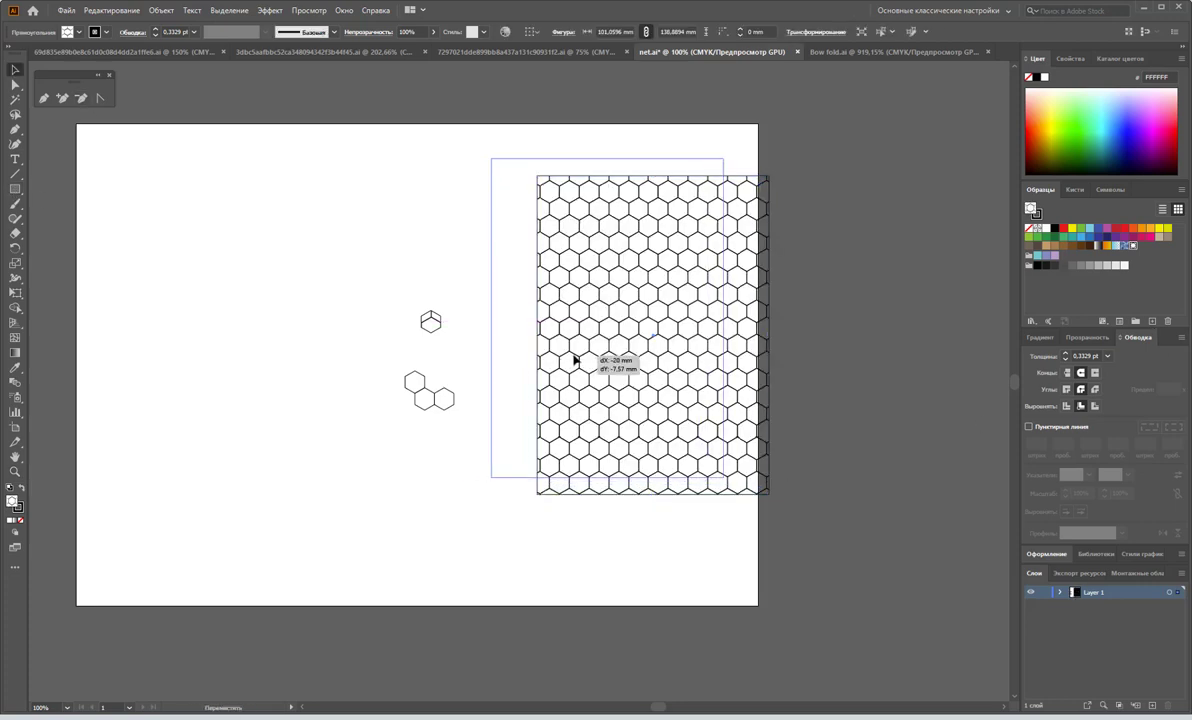
pyautogui.click(880, 388)
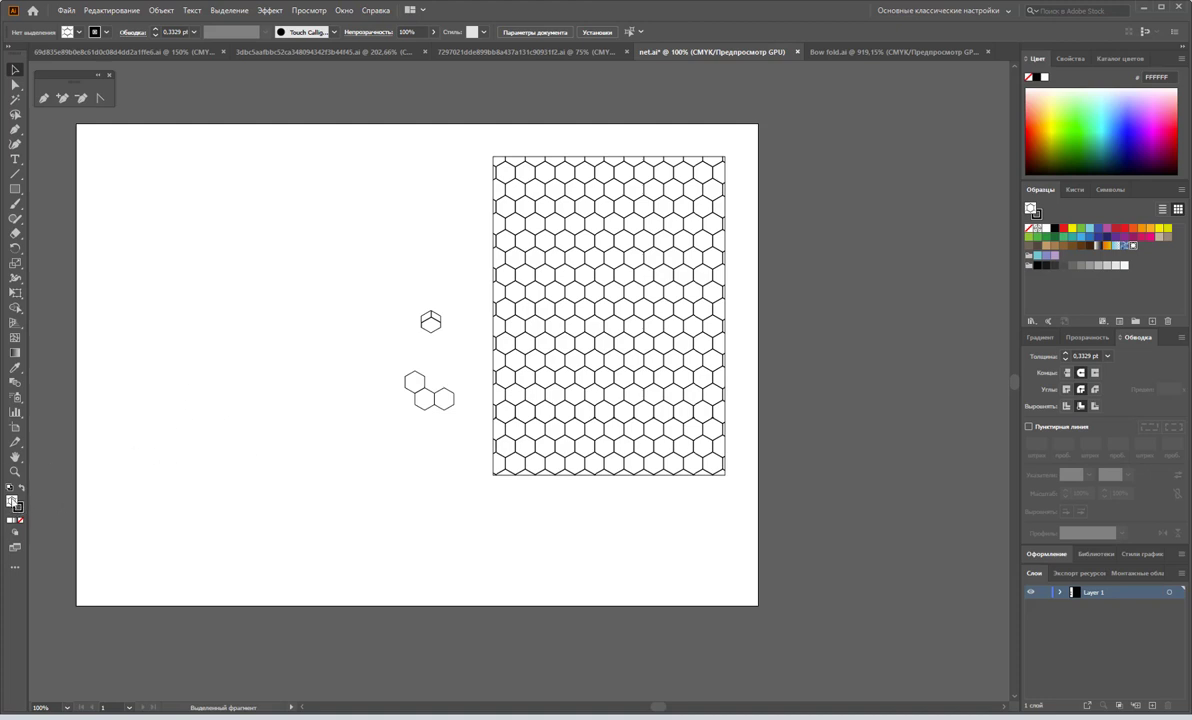
# - Paste the four-hexagon cluster, ungroup it, and nudge one hexagon left into place
pyautogui.hotkey('ctrl', 'v')
pyautogui.click(240, 411)
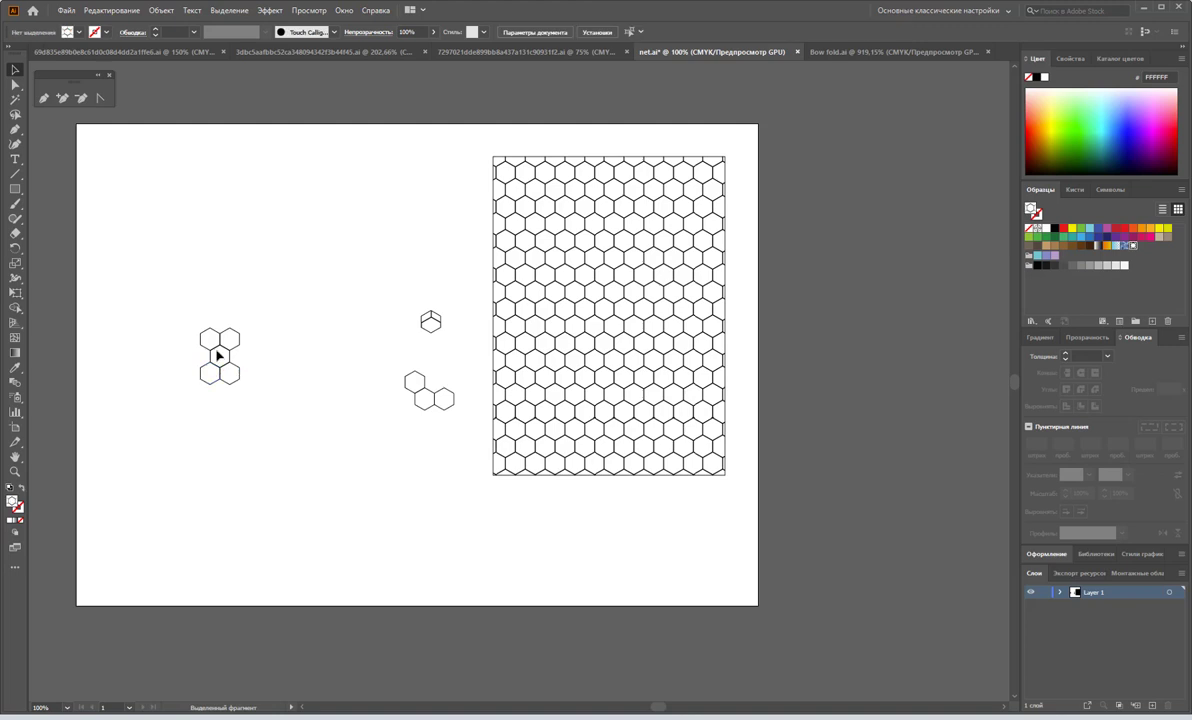
pyautogui.click(226, 362)
pyautogui.rightClick(228, 356)
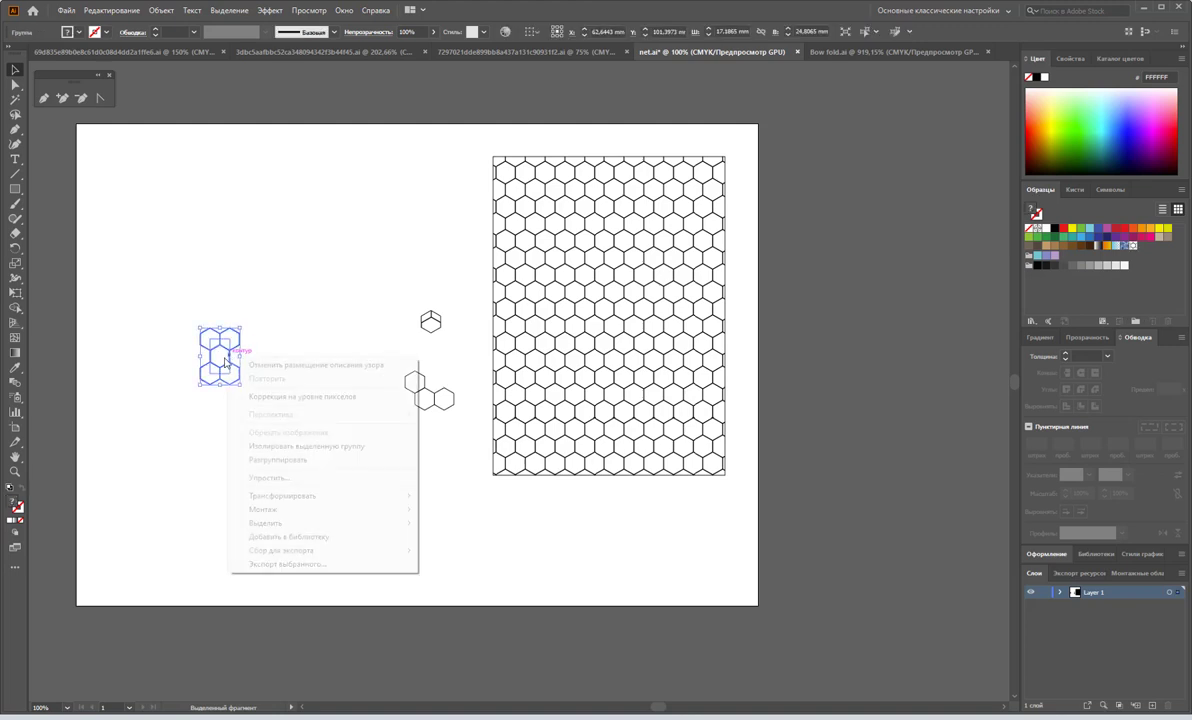
pyautogui.click(278, 459)
pyautogui.click(224, 350)
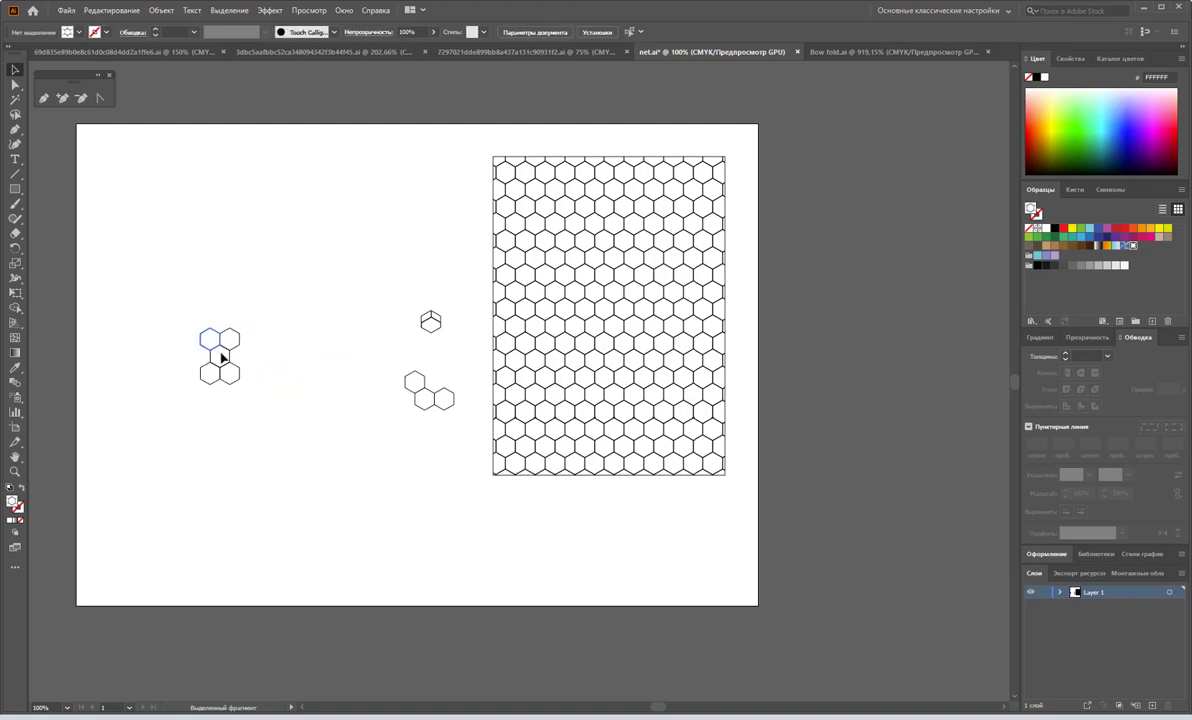
pyautogui.click(232, 362)
pyautogui.moveTo(240, 338); pyautogui.dragTo(203, 342)
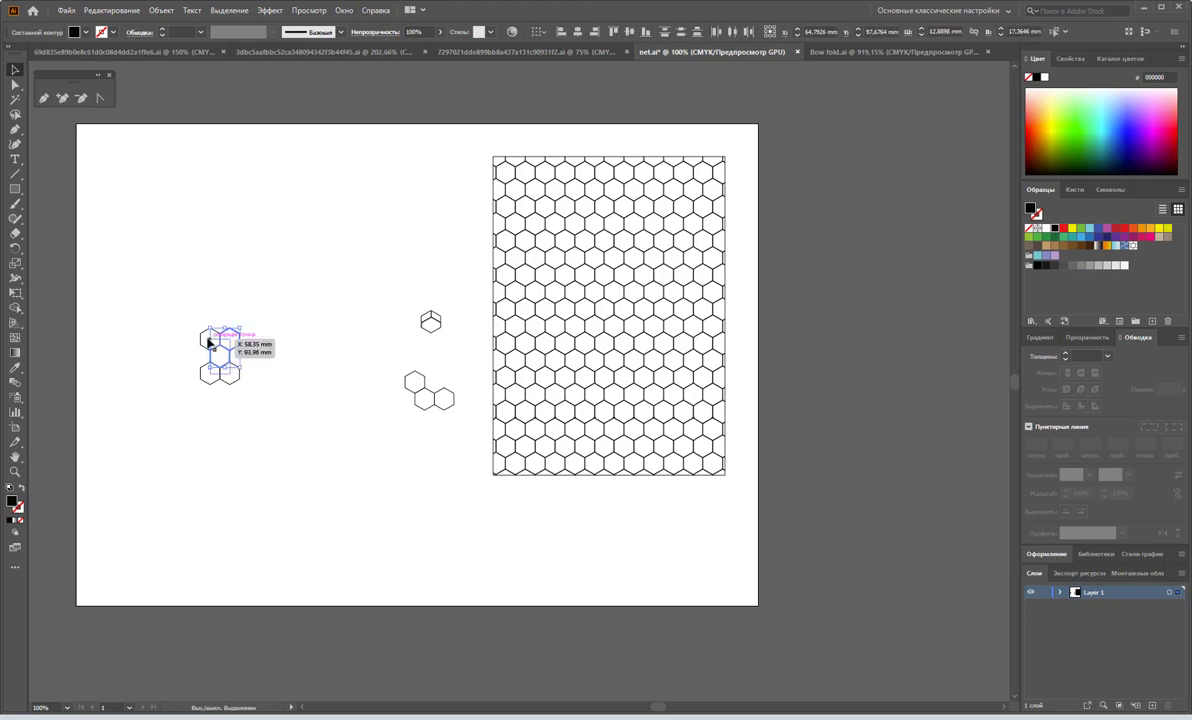
pyautogui.click(285, 382)
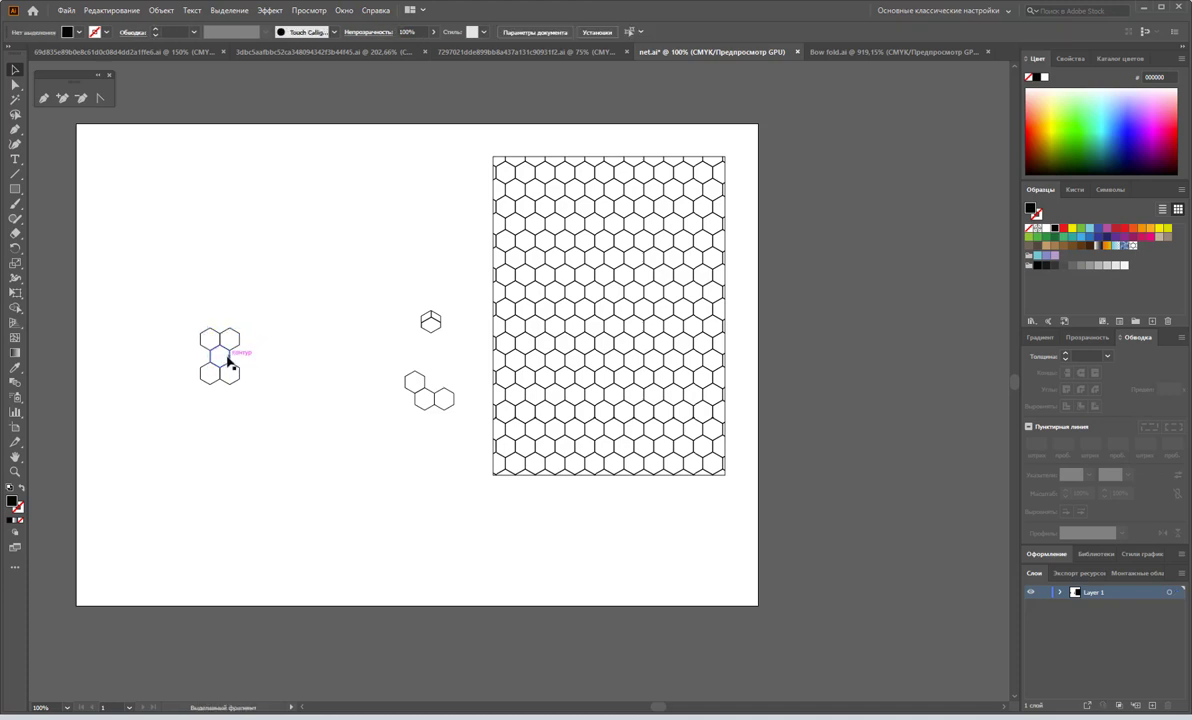
# - Make the small hexagon cluster a compound path with yellow fill and red stroke
pyautogui.moveTo(258, 323); pyautogui.dragTo(202, 405)
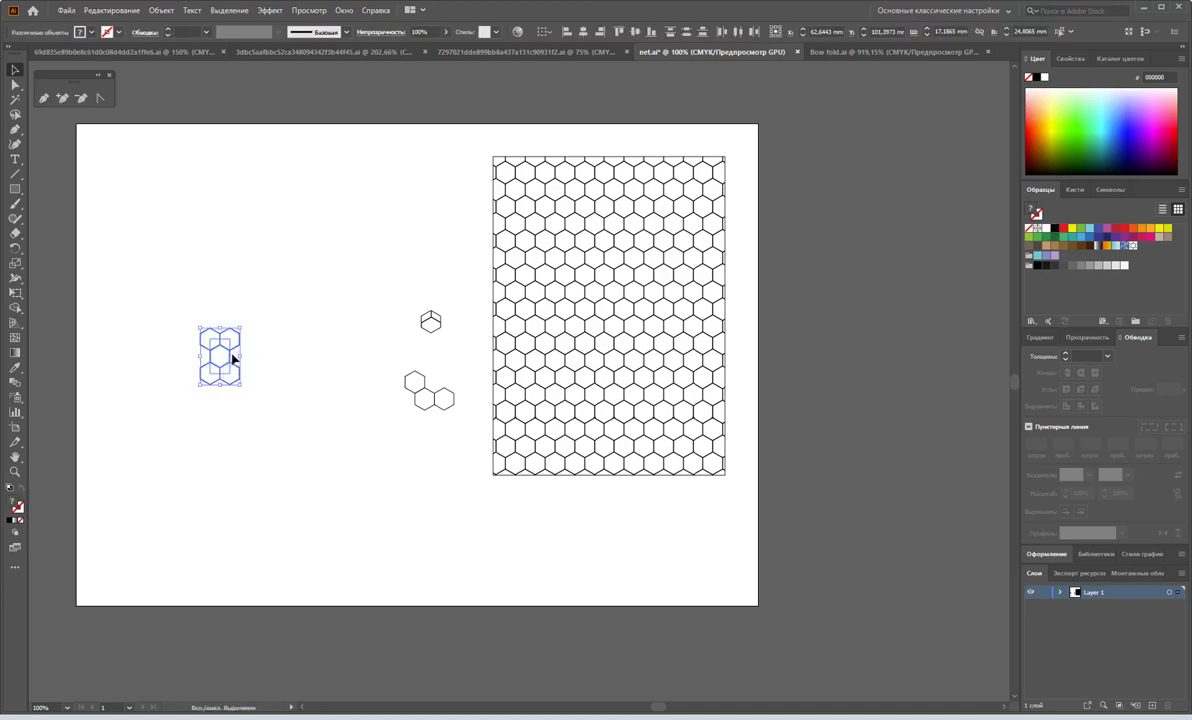
pyautogui.hotkey('ctrl', '8')
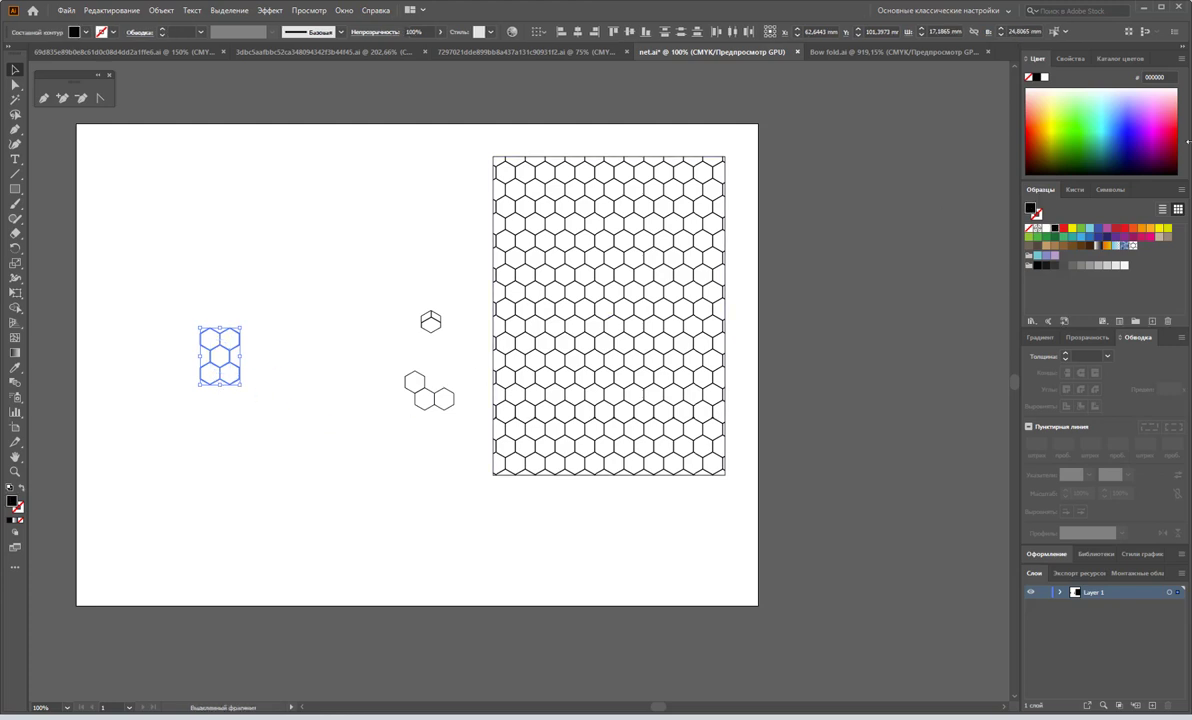
pyautogui.click(1072, 228)
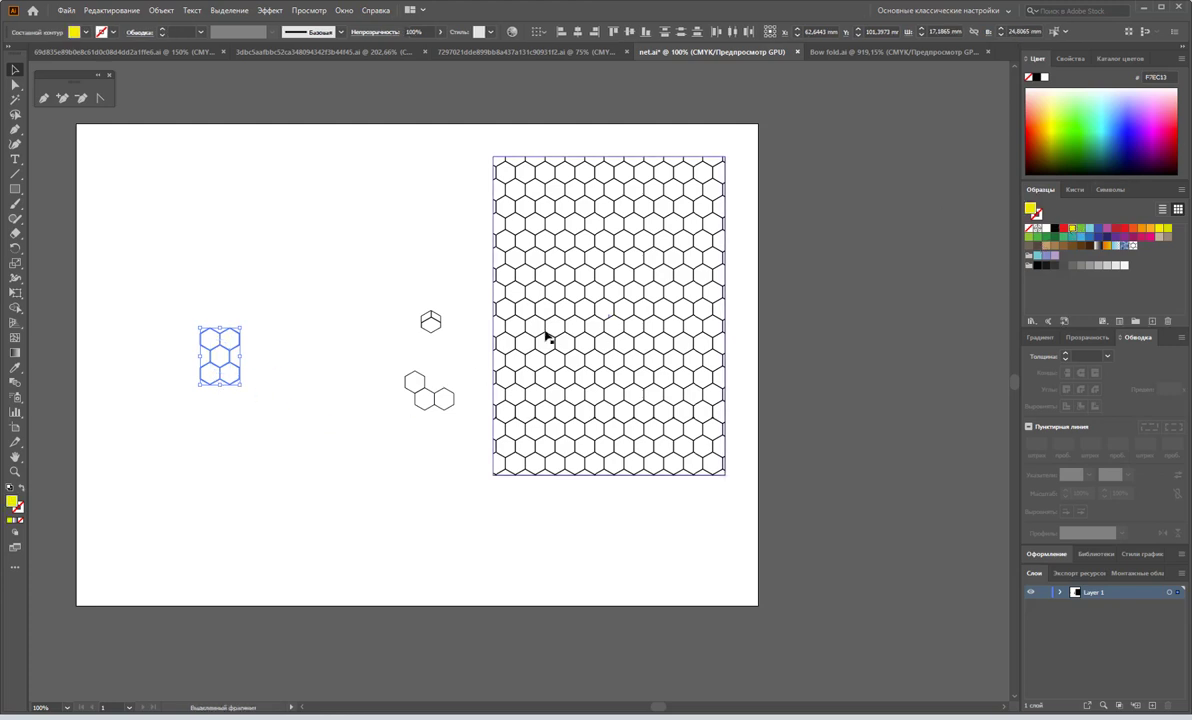
pyautogui.click(18, 509)
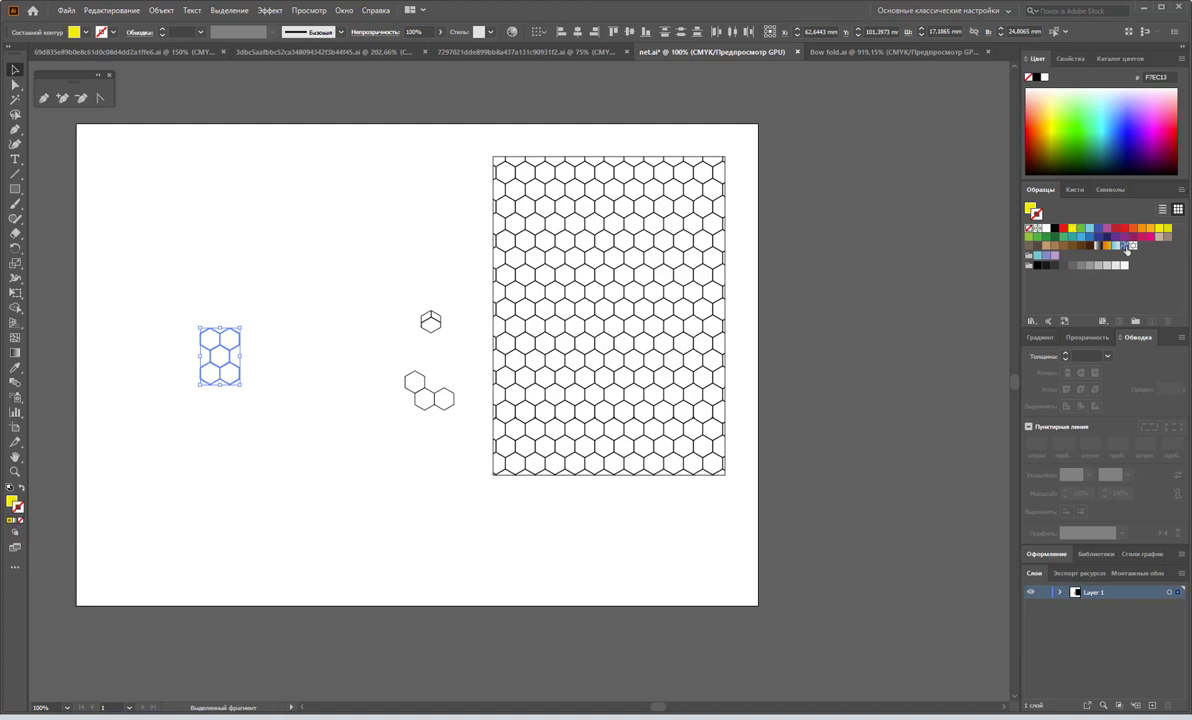
pyautogui.click(1124, 228)
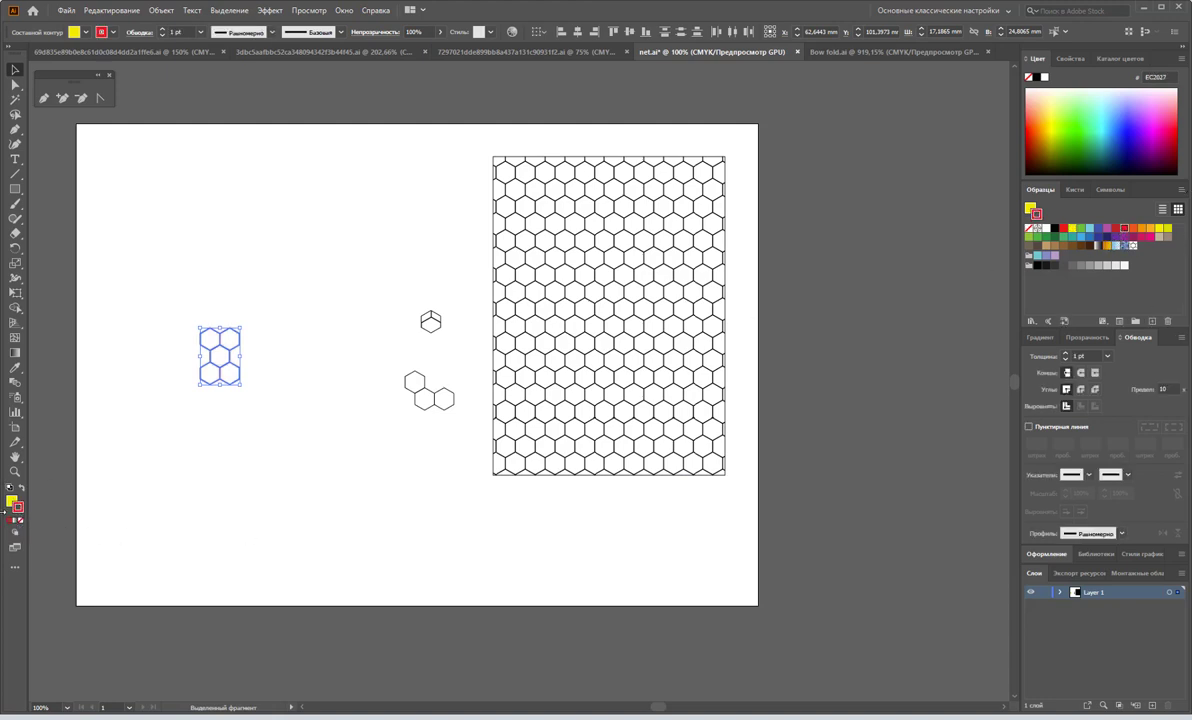
# - Zoom in on the hexagon cluster and set its stroke weight to 0.1 pt
pyautogui.click(15, 471)
pyautogui.click(226, 266)
pyautogui.click(372, 473)
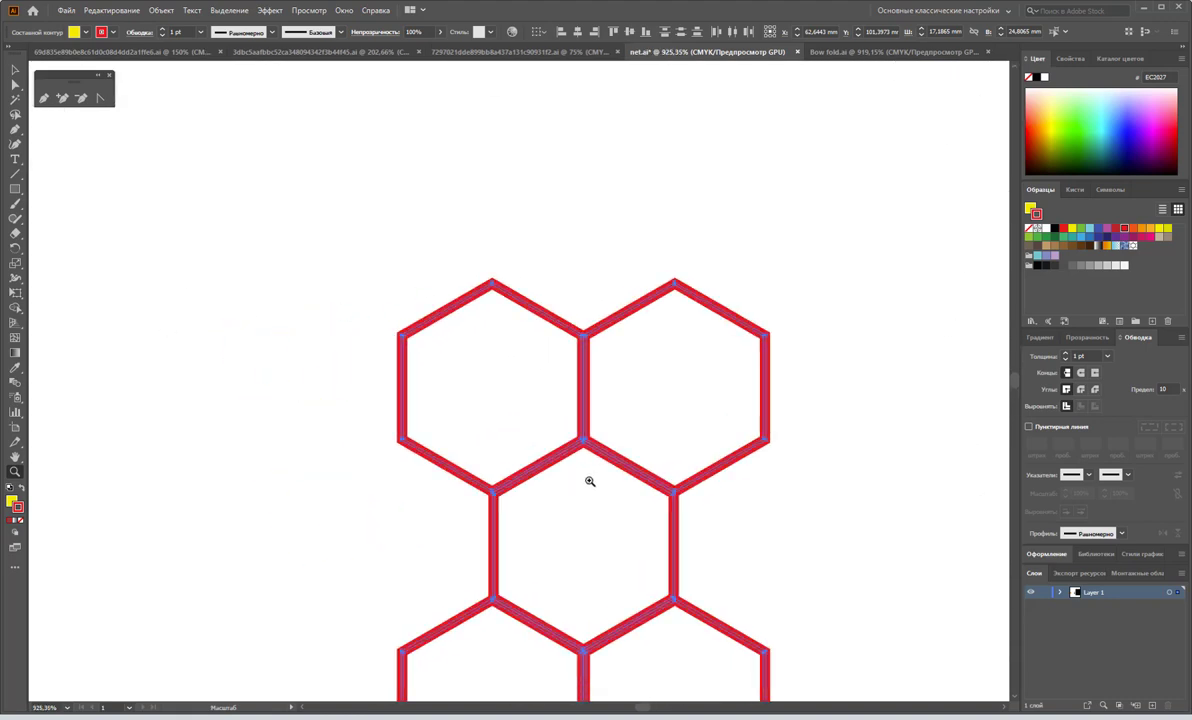
pyautogui.click(200, 32)
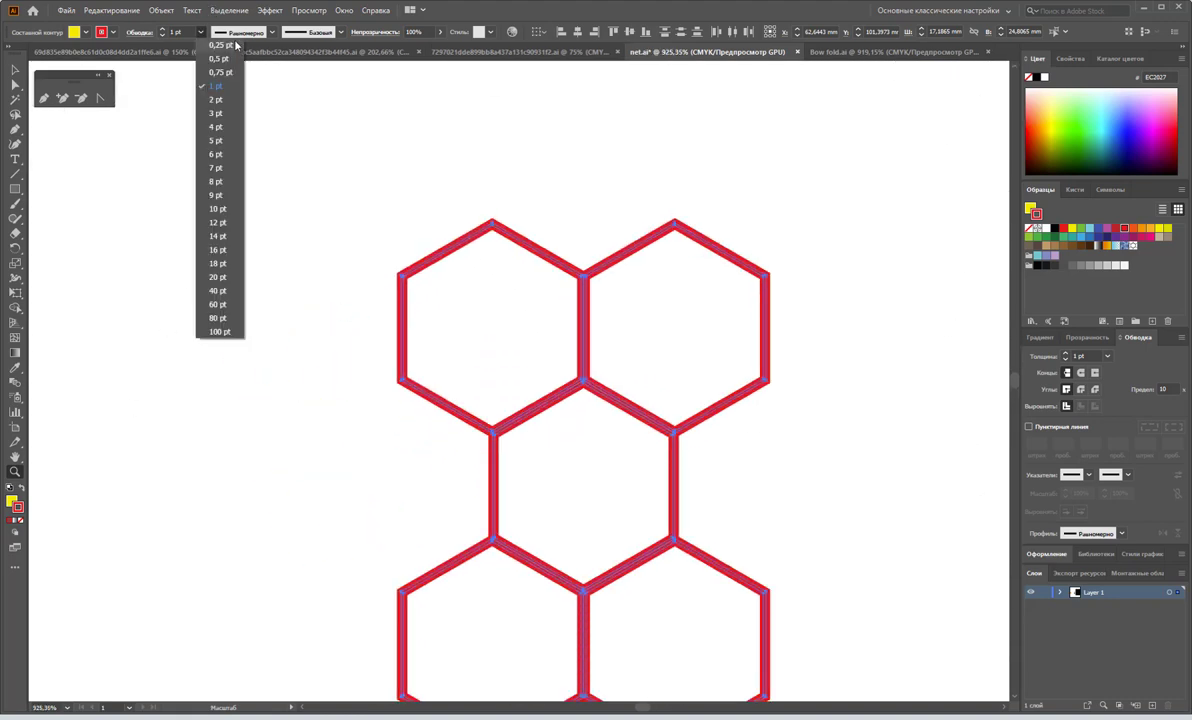
pyautogui.click(228, 49)
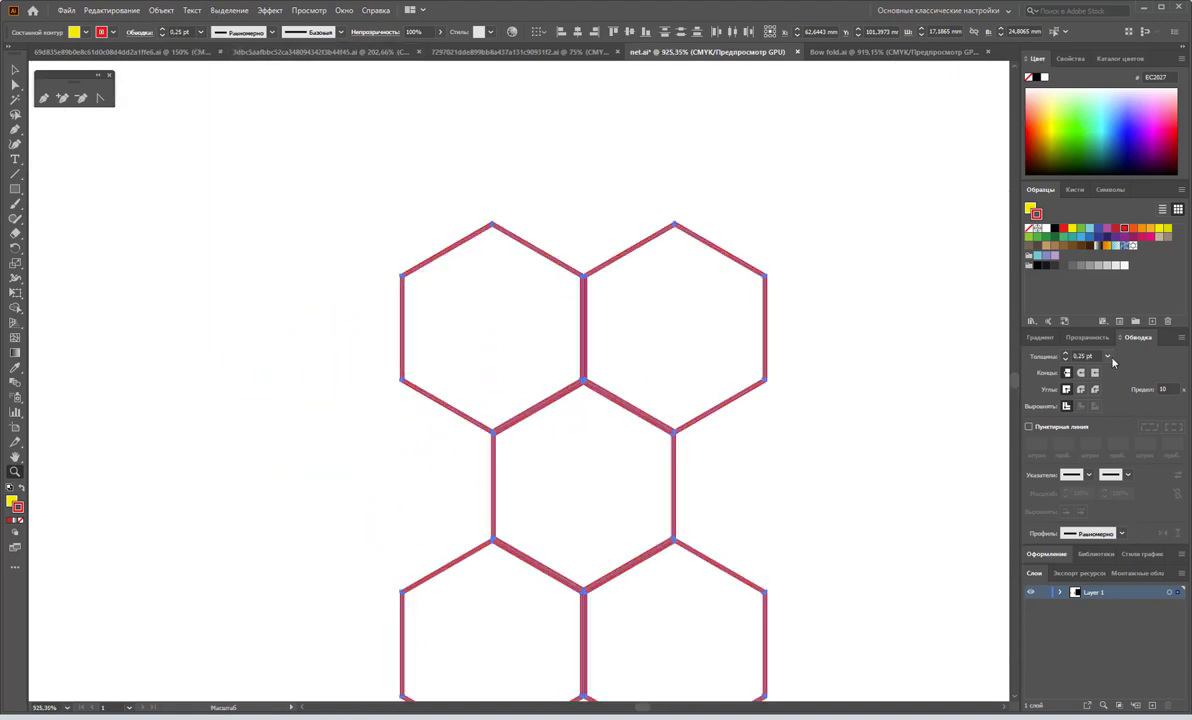
pyautogui.click(1107, 356)
pyautogui.click(1107, 356)
pyautogui.doubleClick(1085, 356)
pyautogui.write('0,1')
pyautogui.press('Return')
# - Preview the thin outlines, test-move all hexagons and undo, then zoom back out
pyautogui.click(15, 69)
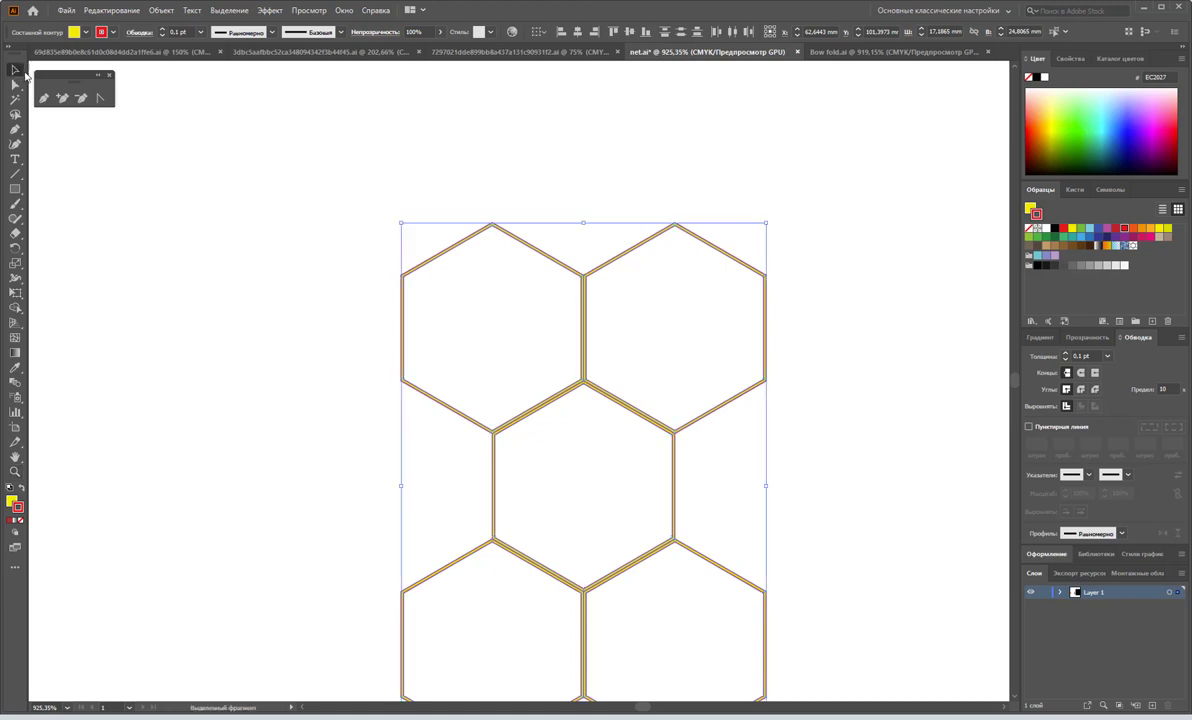
pyautogui.click(452, 263)
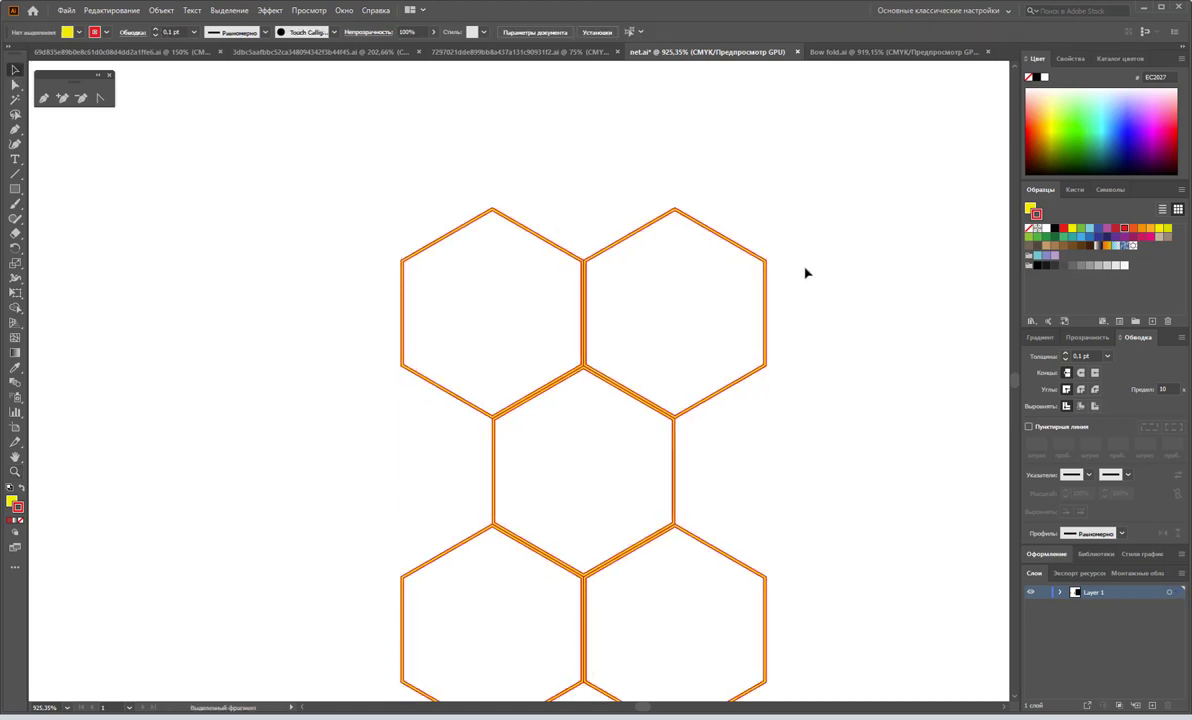
pyautogui.scroll(-2, 803, 271)
pyautogui.hotkey('ctrl', 'a')
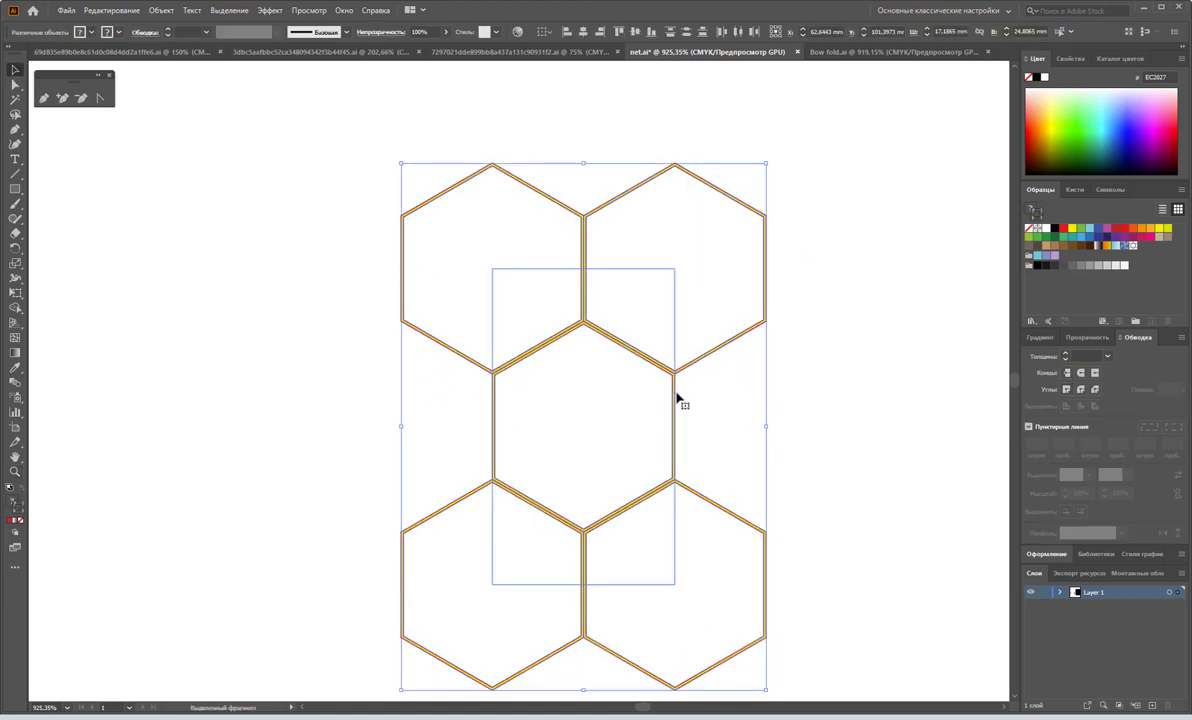
pyautogui.moveTo(673, 399); pyautogui.dragTo(850, 428)
pyautogui.hotkey('ctrl', 'z')
pyautogui.click(753, 388)
pyautogui.press('z')
pyautogui.scroll(-2, 734, 444)
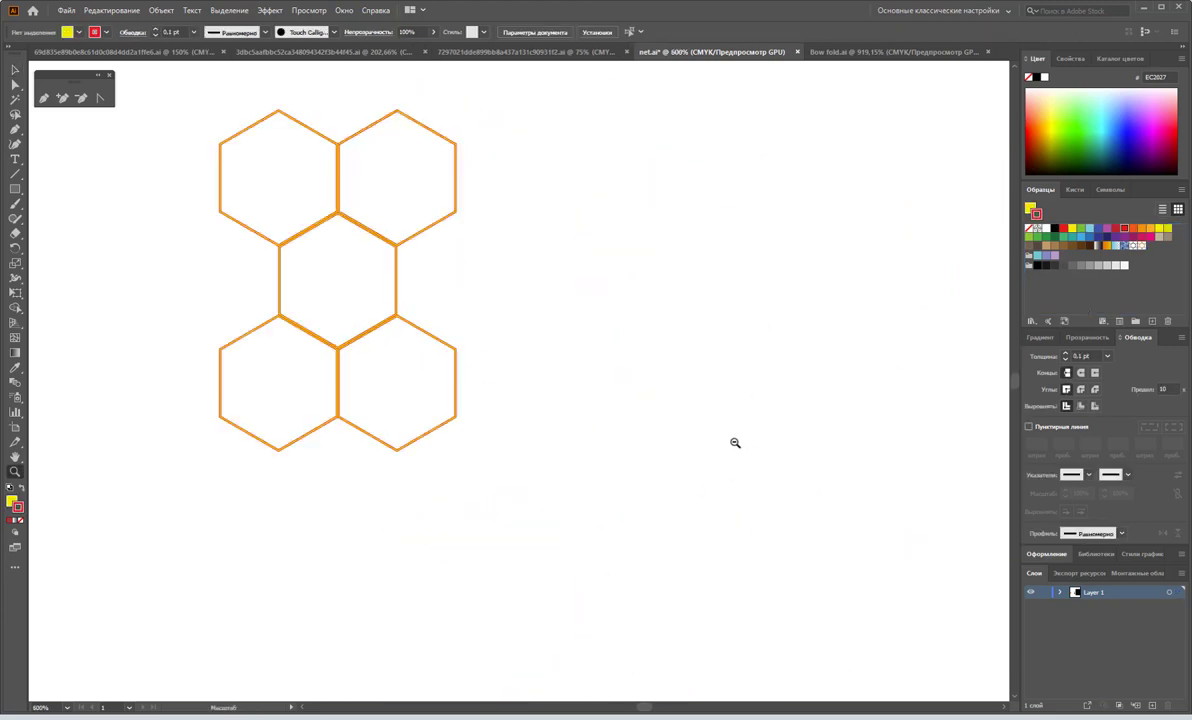
pyautogui.scroll(-3, 524, 367)
pyautogui.scroll(-2, 721, 412)
pyautogui.scroll(-1, 684, 400)
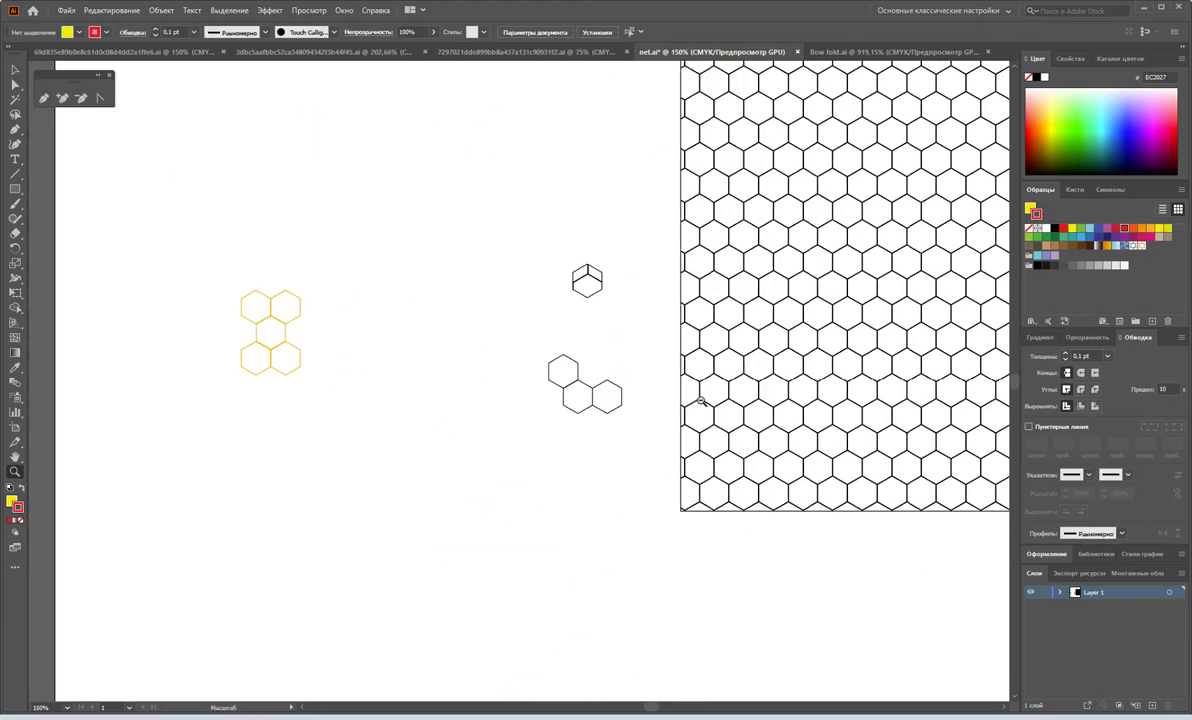
pyautogui.scroll(-1, 650, 374)
# - Copy the rectangle right of the artboard, with no stroke and the golden hexagon pattern fill
pyautogui.click(15, 69)
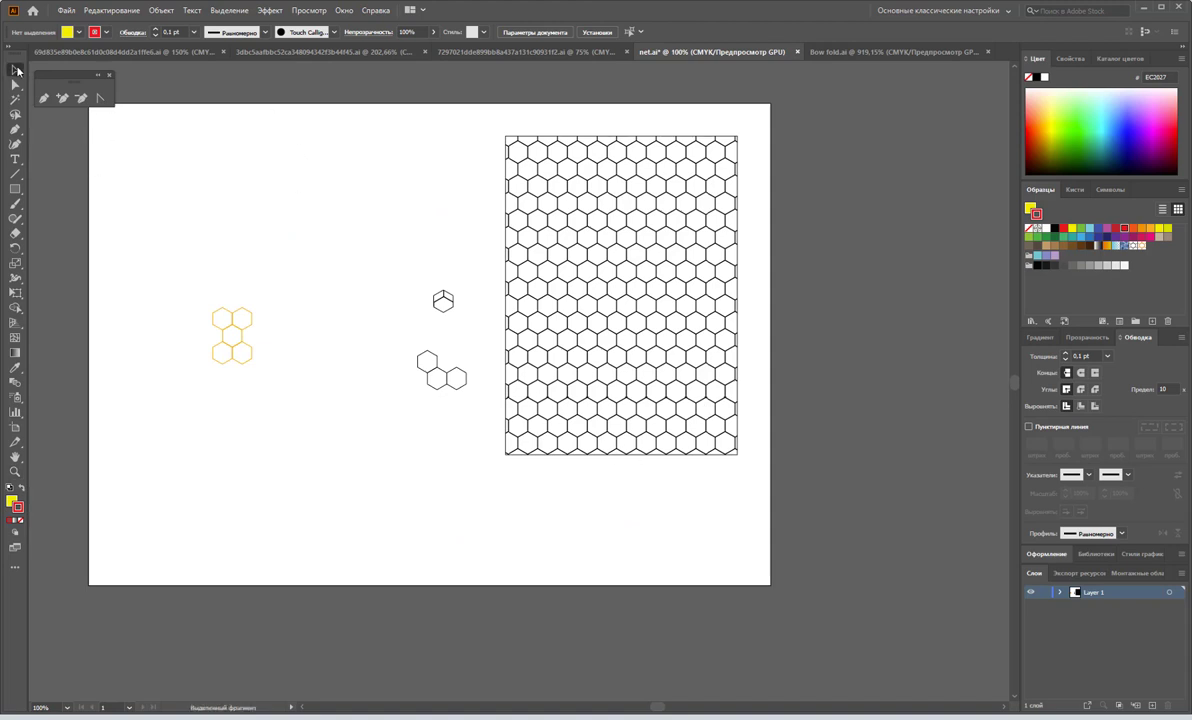
pyautogui.moveTo(612, 326); pyautogui.dragTo(833, 314)
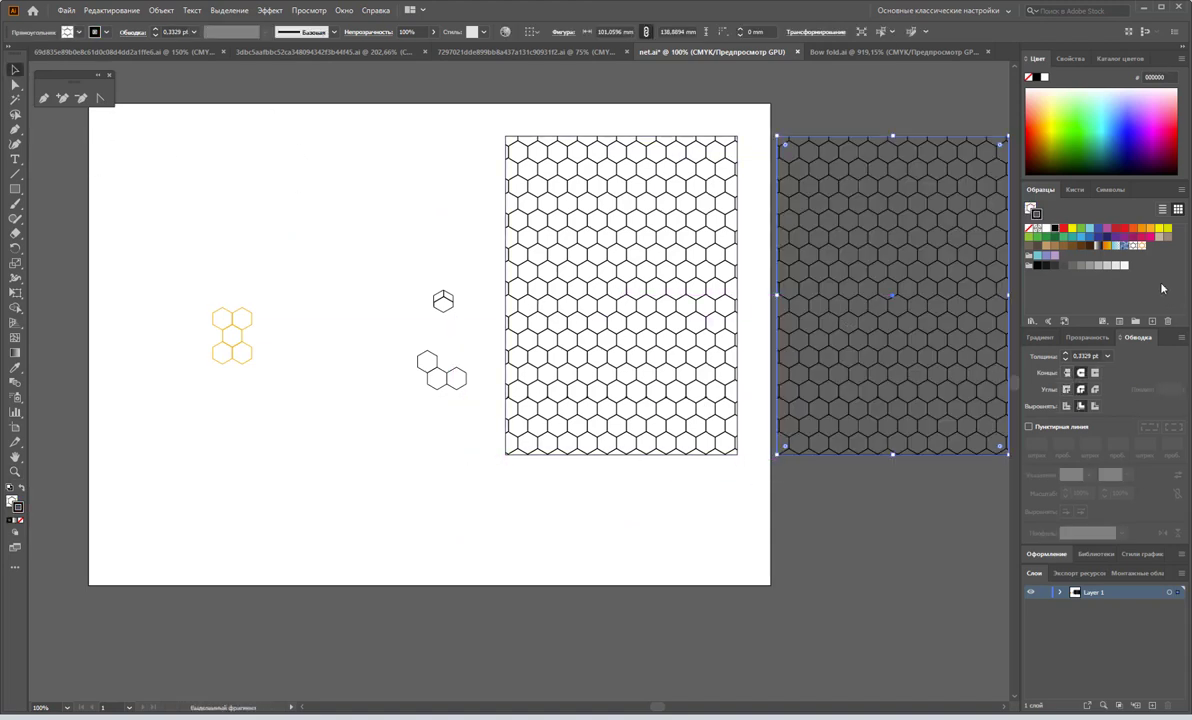
pyautogui.click(1141, 247)
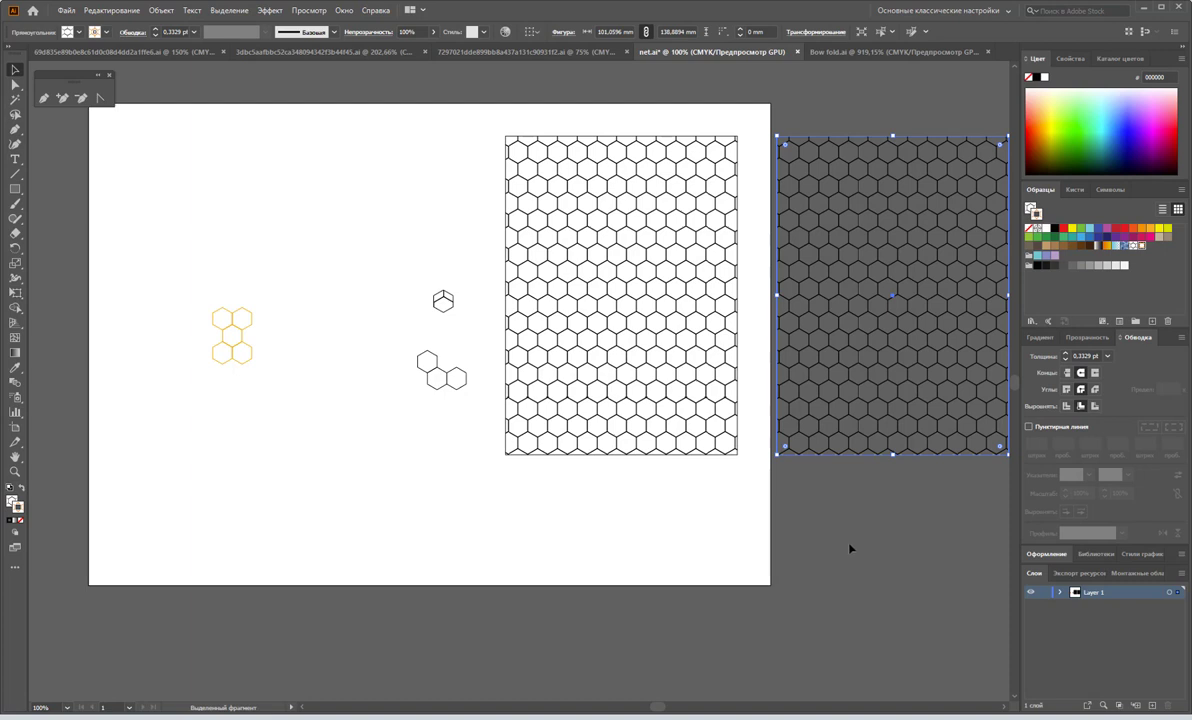
pyautogui.click(21, 520)
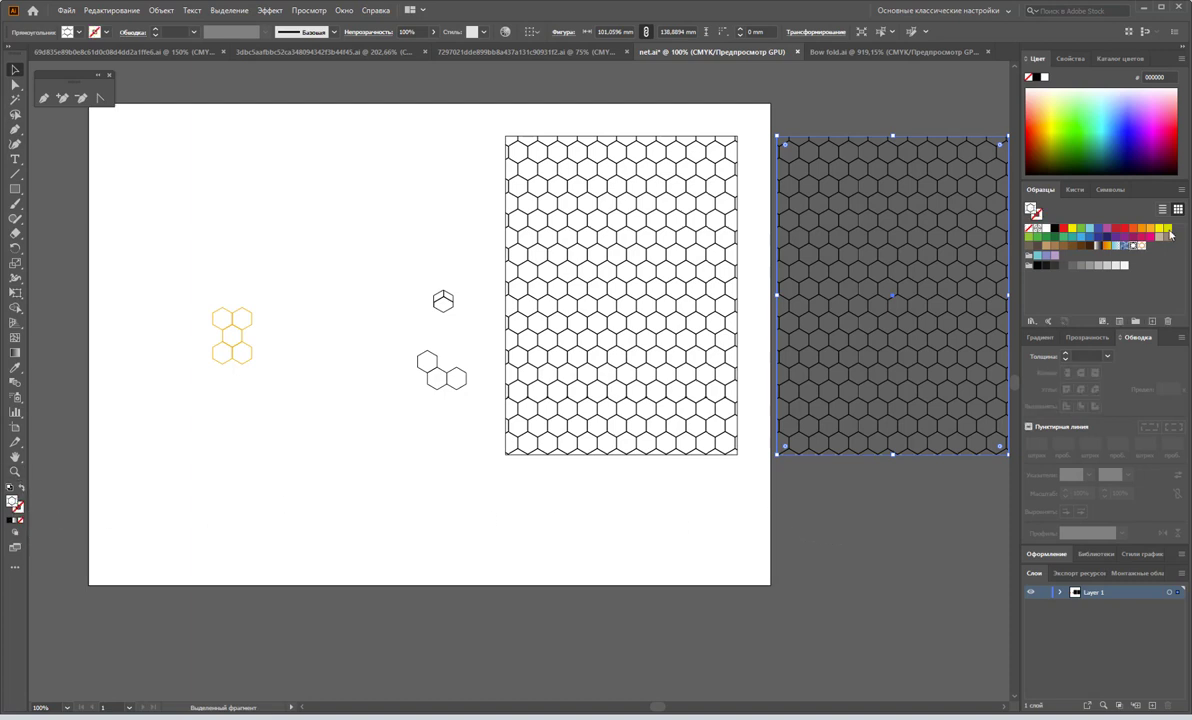
pyautogui.click(1135, 245)
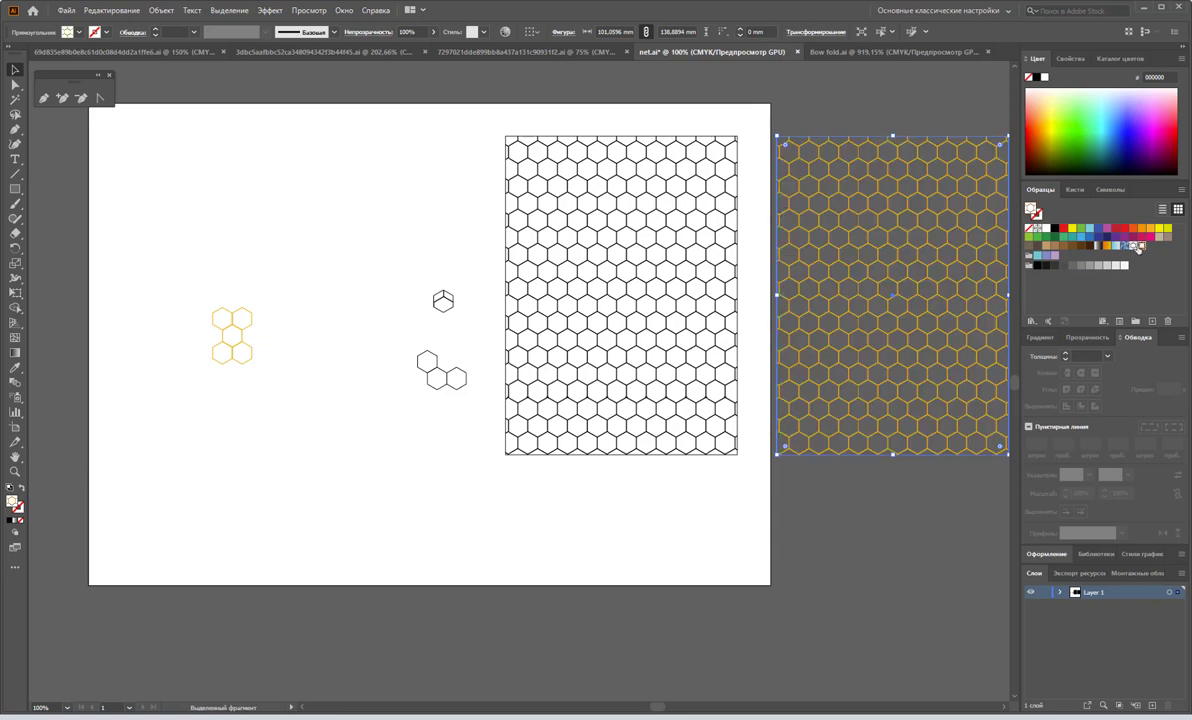
pyautogui.hscroll(1, 923, 661)
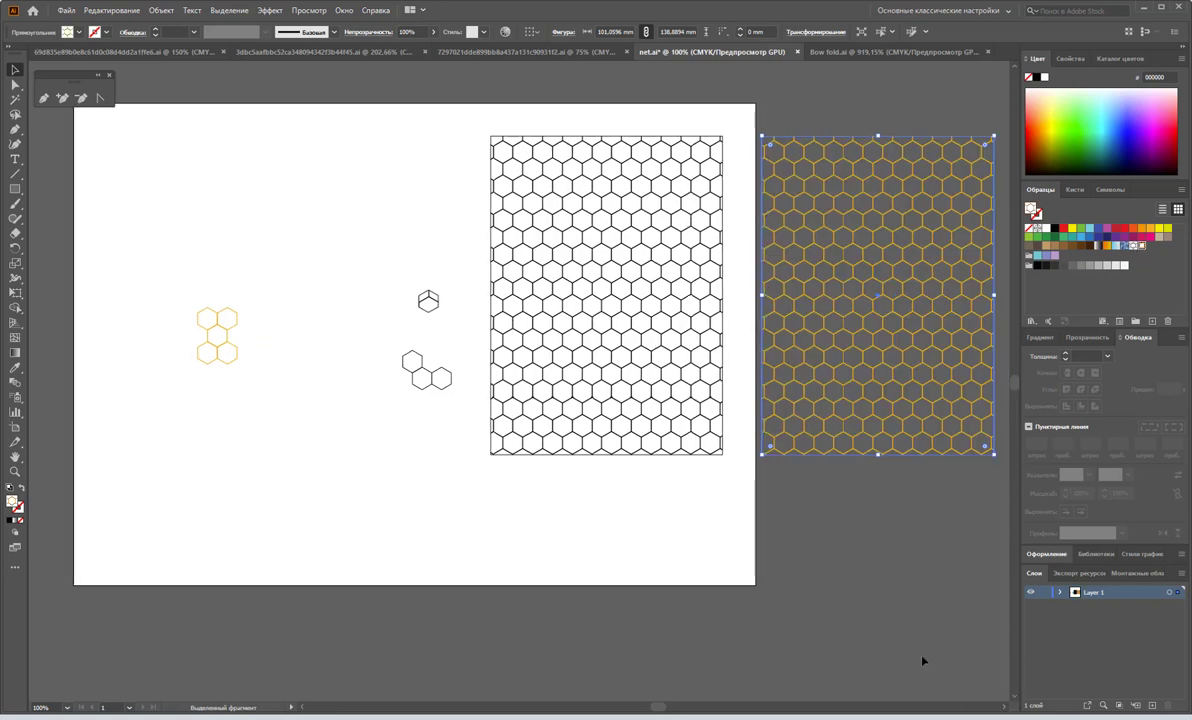
pyautogui.click(430, 308)
pyautogui.click(394, 274)
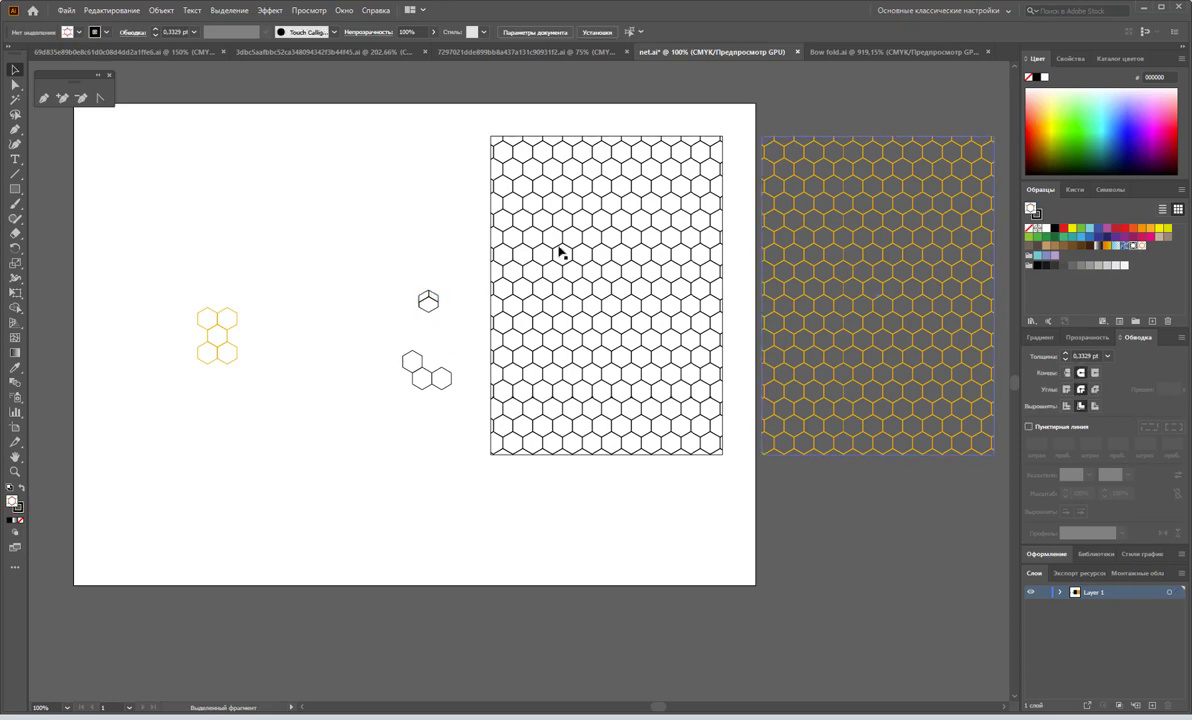
# - Extend the artboard's right edge to about 410 mm so it encloses the golden rectangle
pyautogui.click(15, 427)
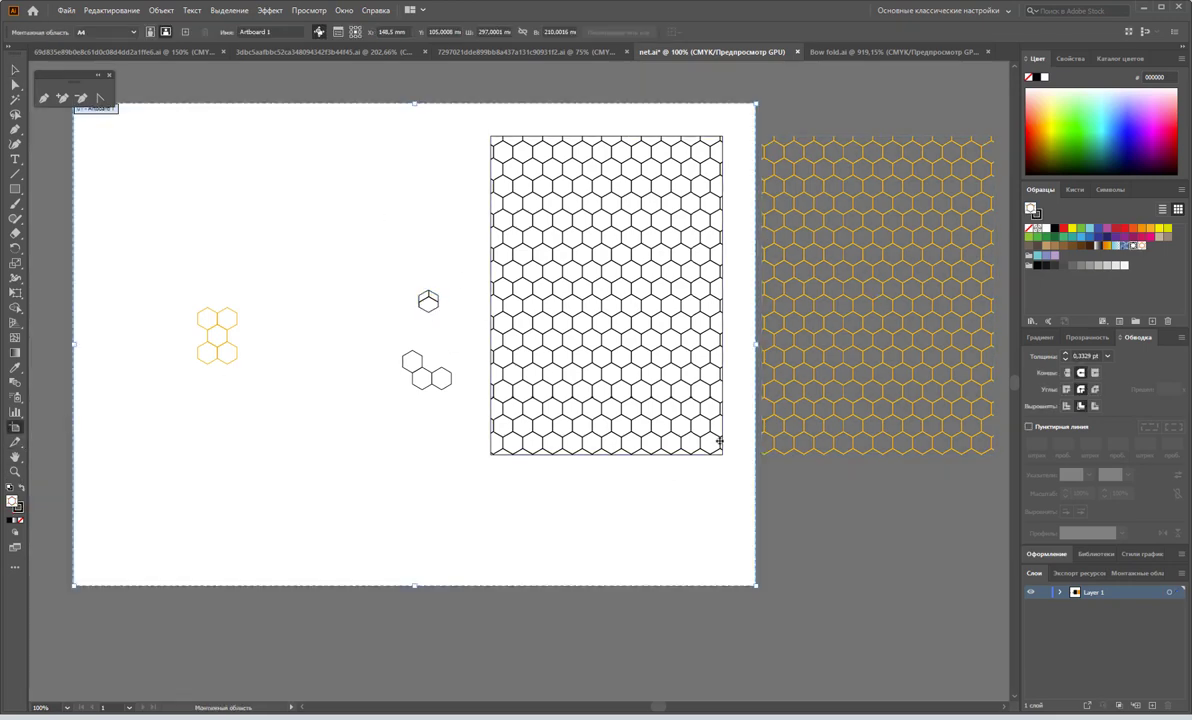
pyautogui.moveTo(755, 343); pyautogui.dragTo(972, 347)
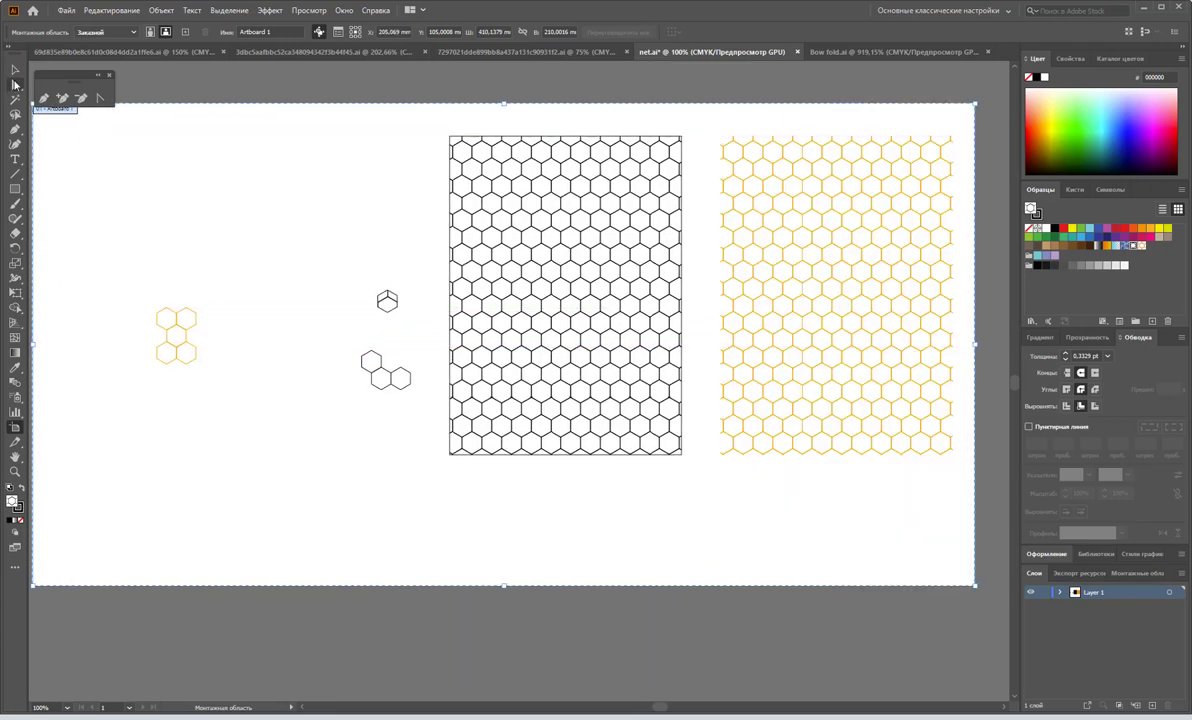
pyautogui.click(15, 69)
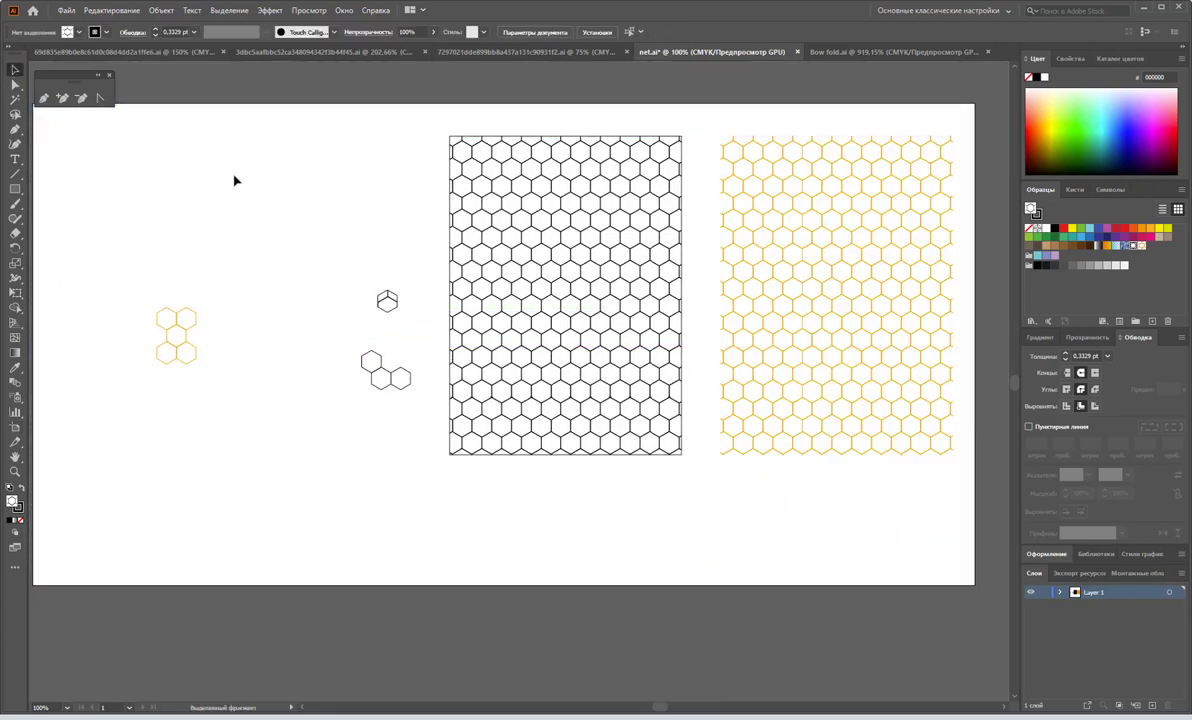